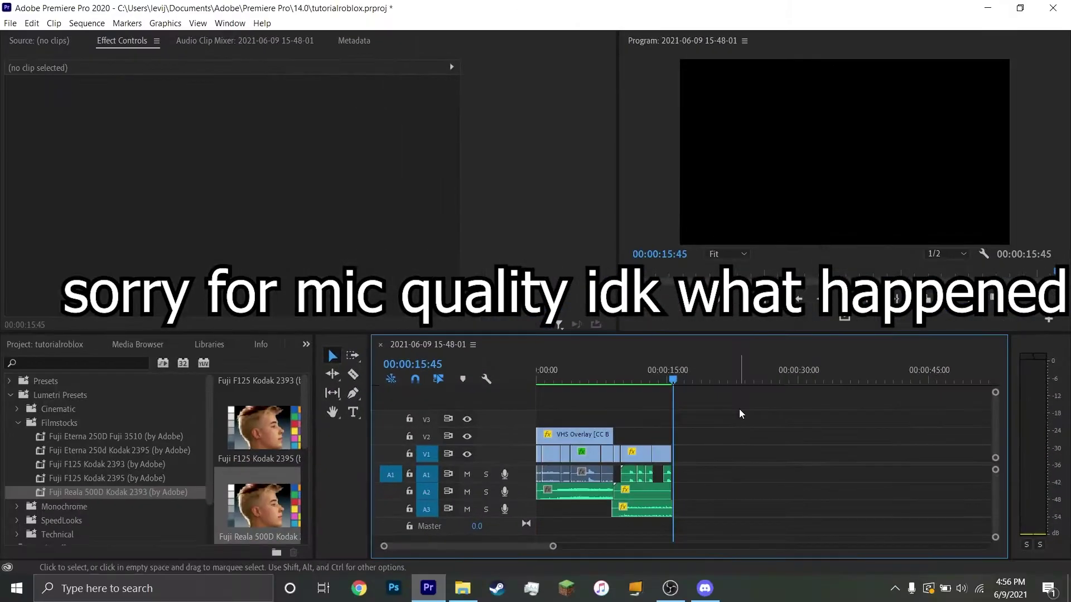
- Scrub the sequence to preview the helicopter footage, then return to its start
drag(684, 381, 487, 381)
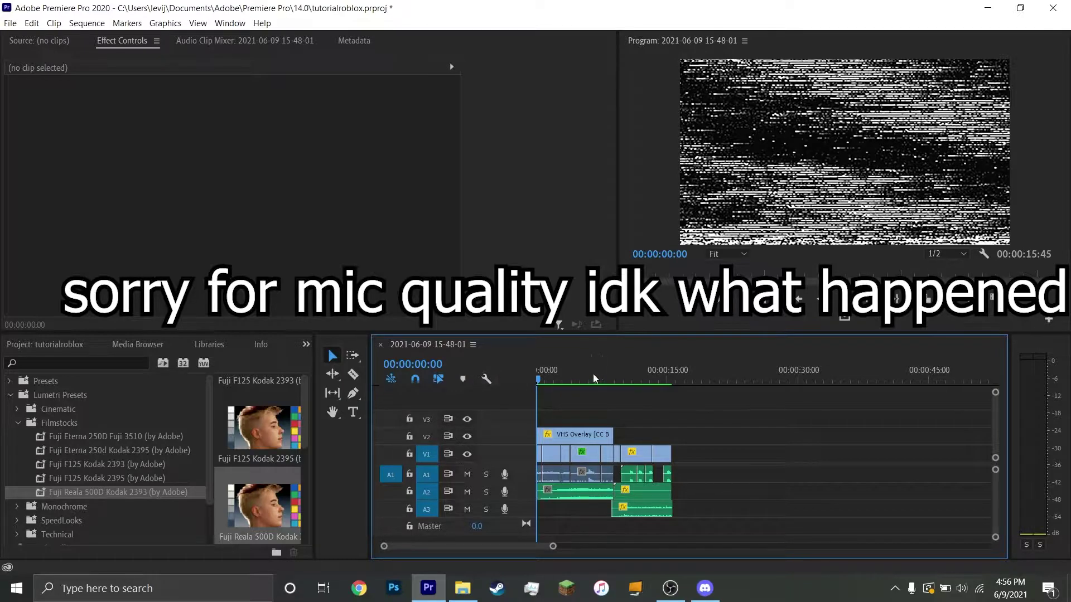
drag(562, 381, 591, 386)
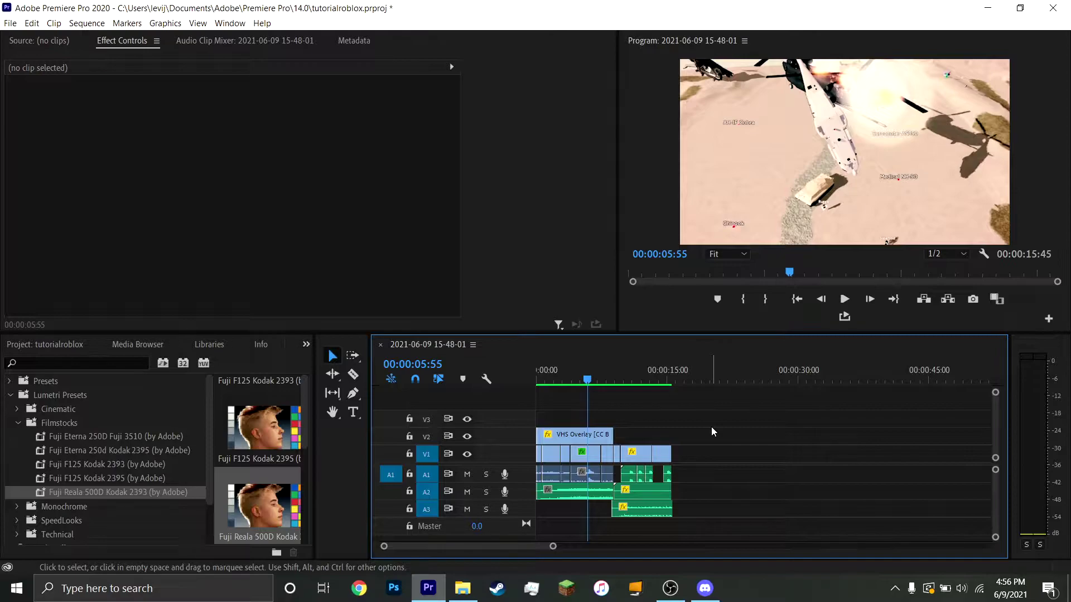
drag(597, 381, 537, 380)
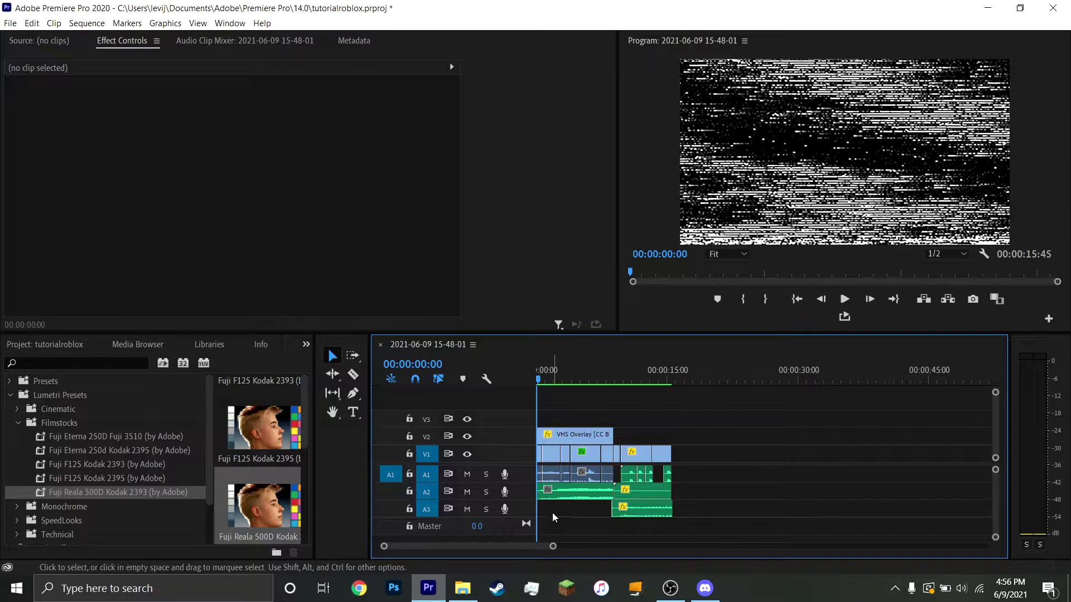
right_click(554, 516)
click(545, 518)
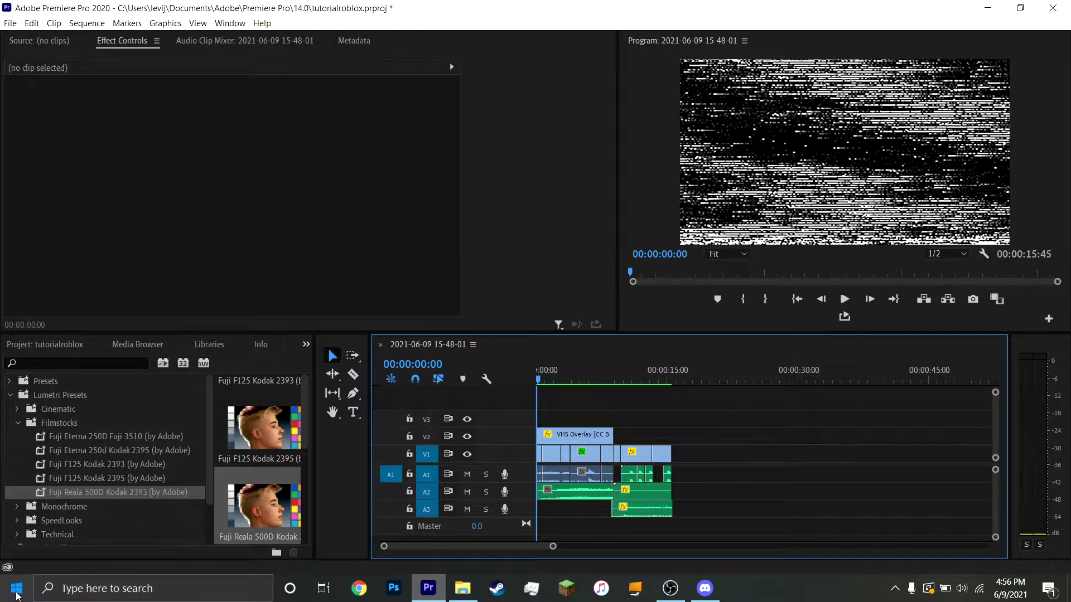
- Launch SwiftTalker and delete its welcome text
click(16, 592)
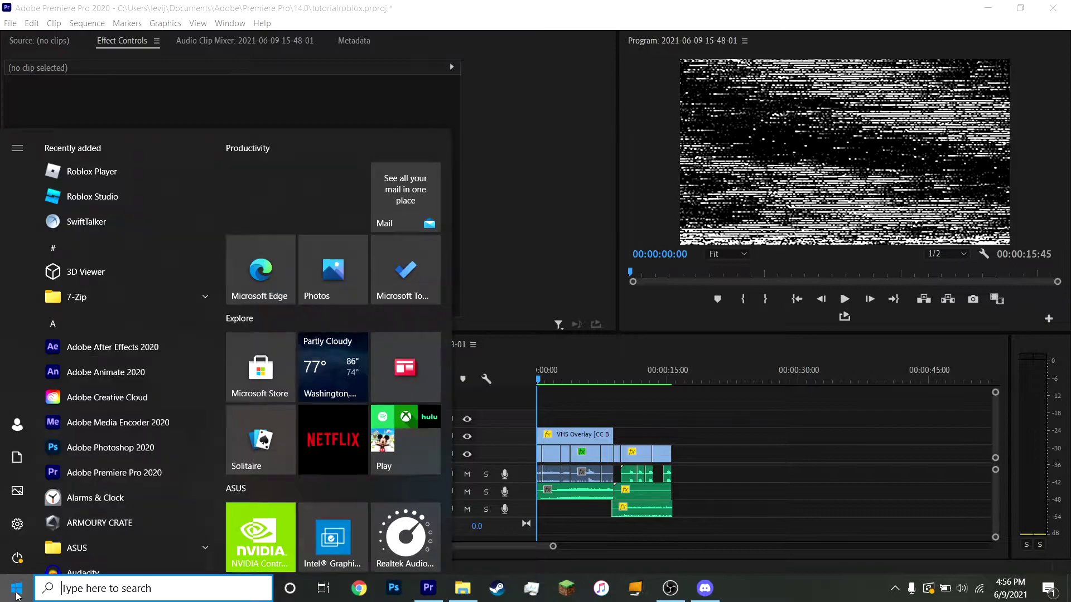
click(86, 222)
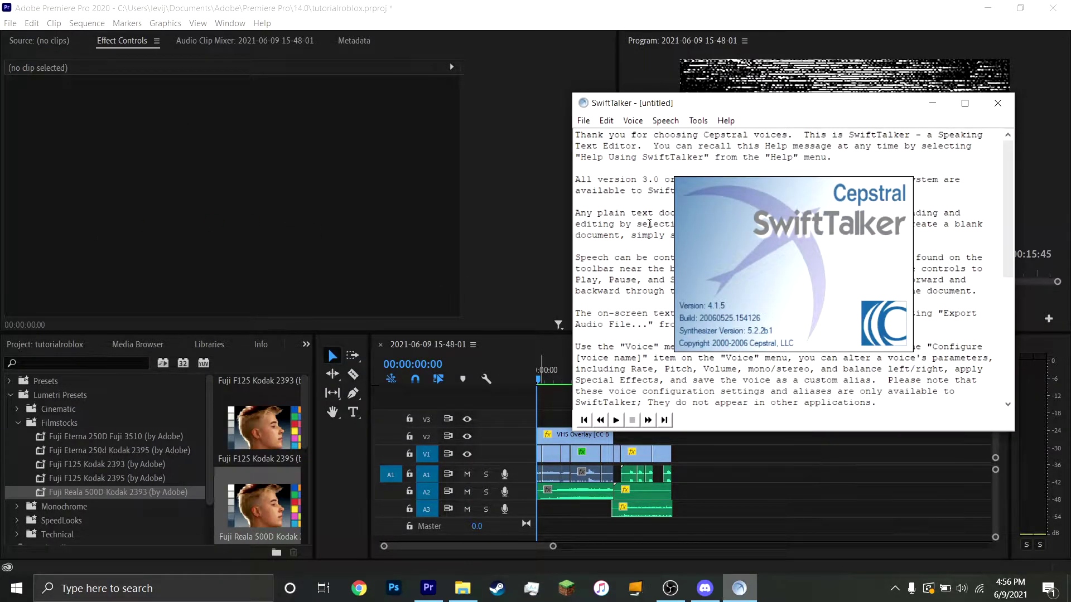
key(ctrl+a)
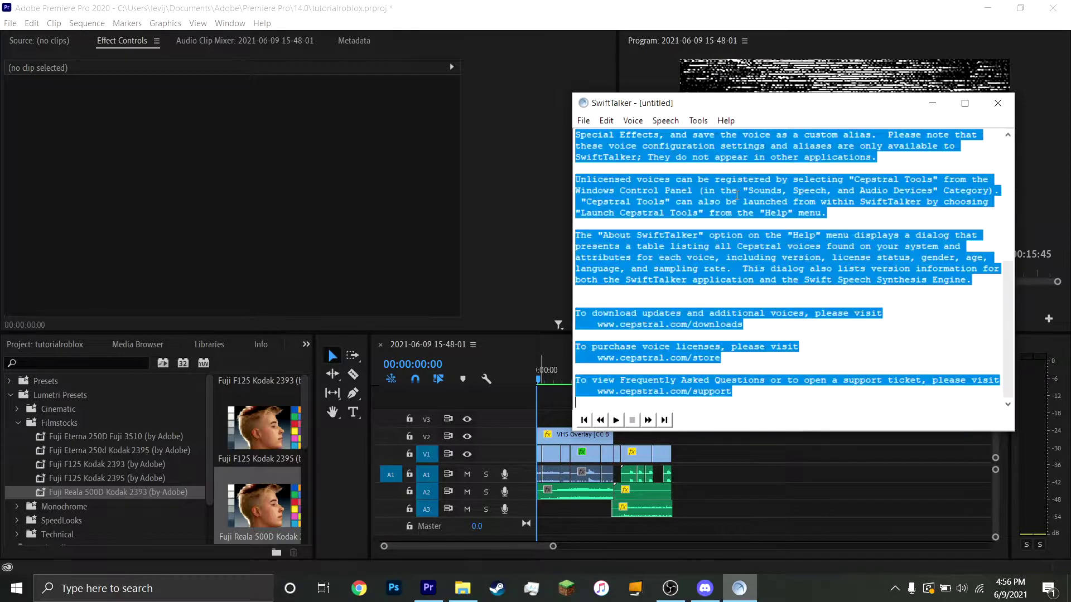
key(Delete)
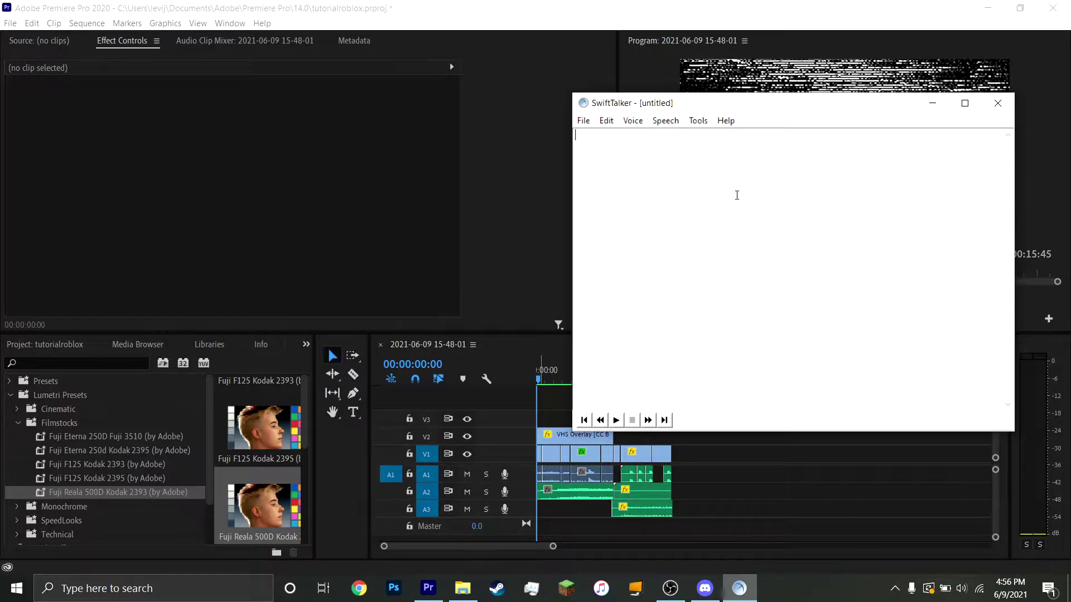
- Find the 'i have nothing left' caption frame in the edit, then return to SwiftTalker
key(alt+Tab)
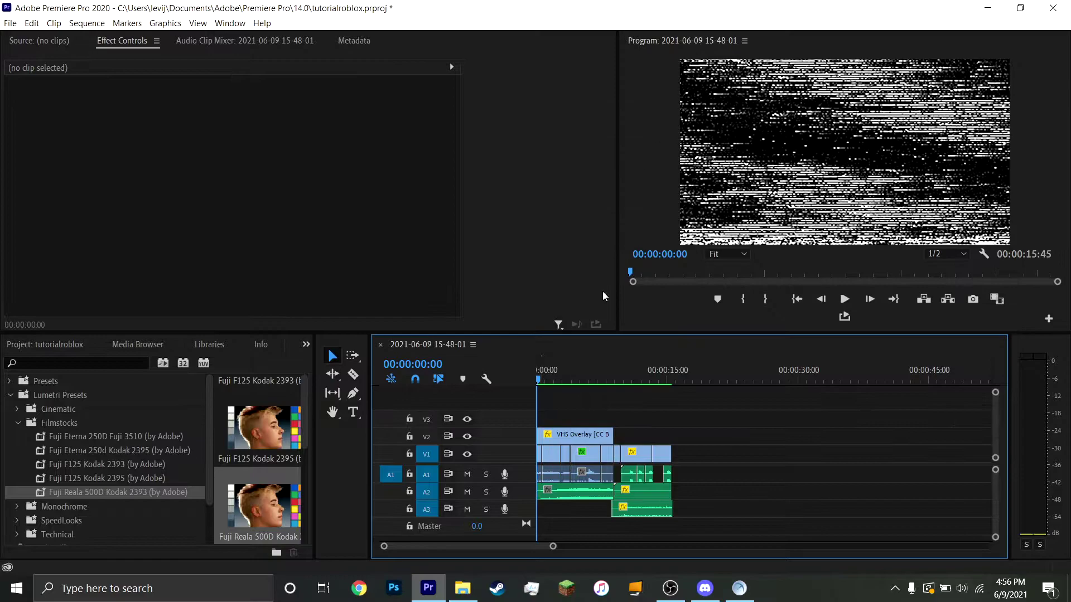
drag(543, 389, 550, 389)
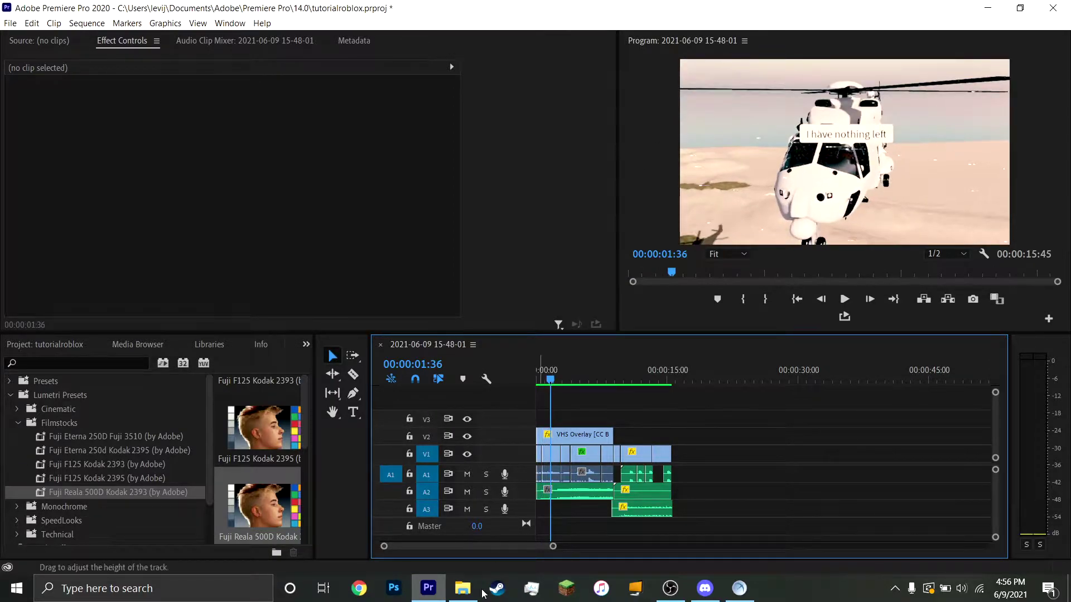
click(739, 589)
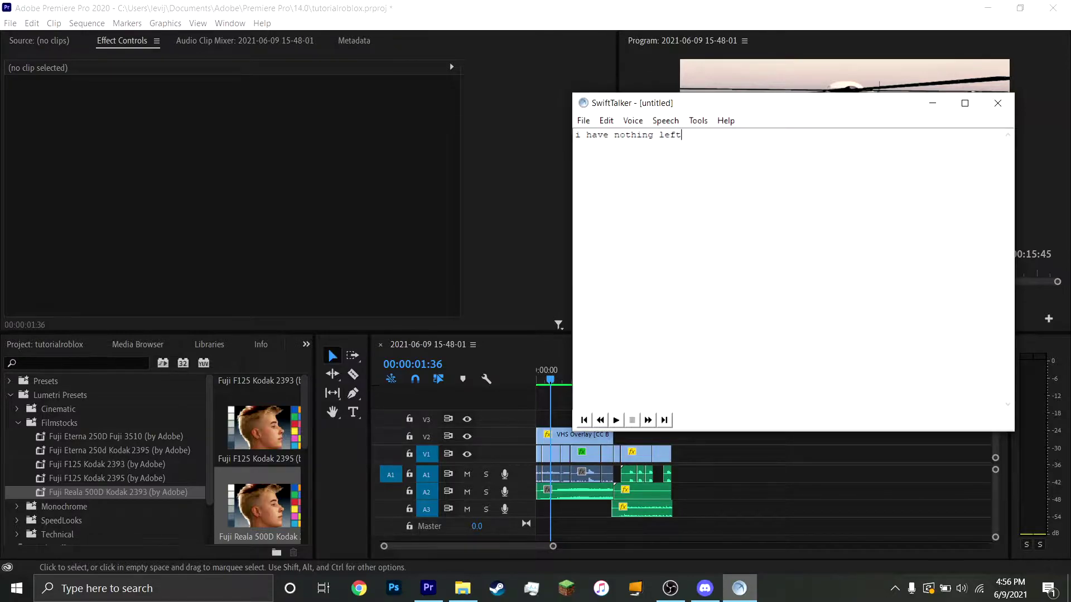
- Select the line 'i have nothing left' and switch the speaking voice to Whispery
drag(682, 135, 551, 137)
click(664, 122)
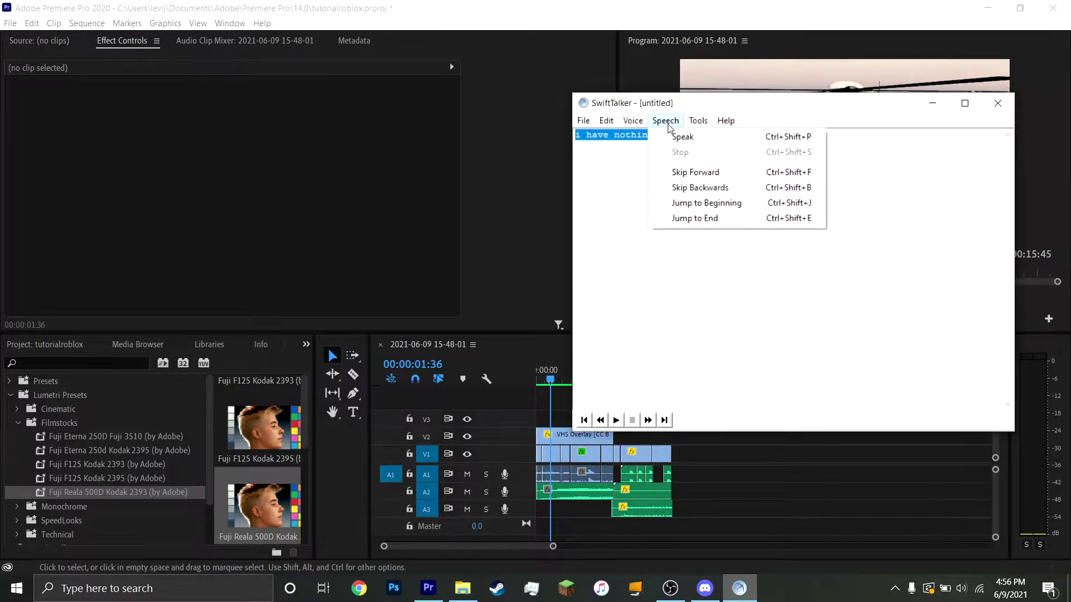
mouse_move(644, 124)
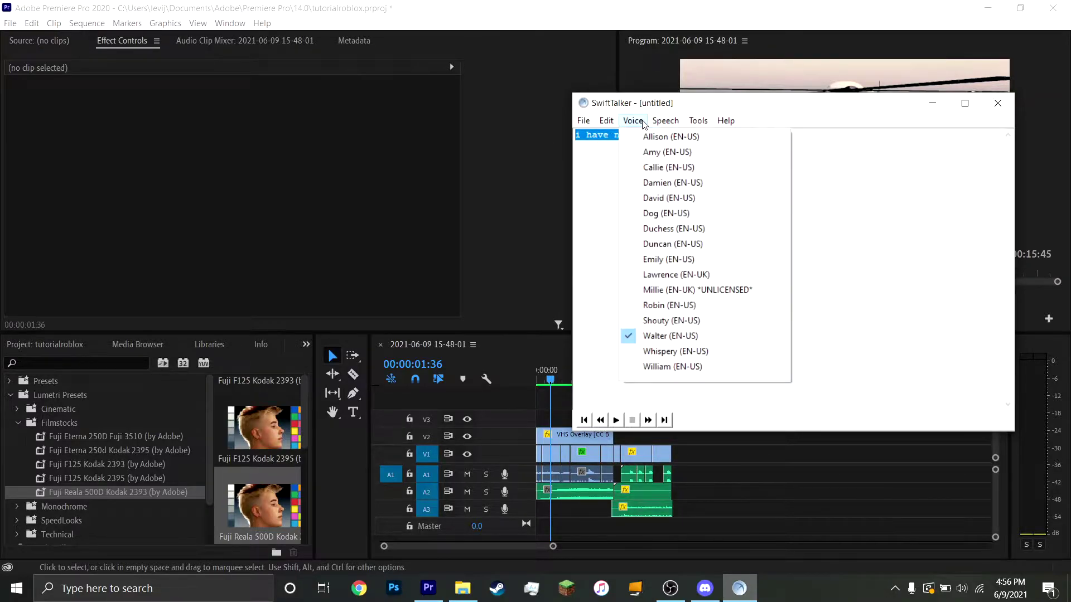
click(672, 351)
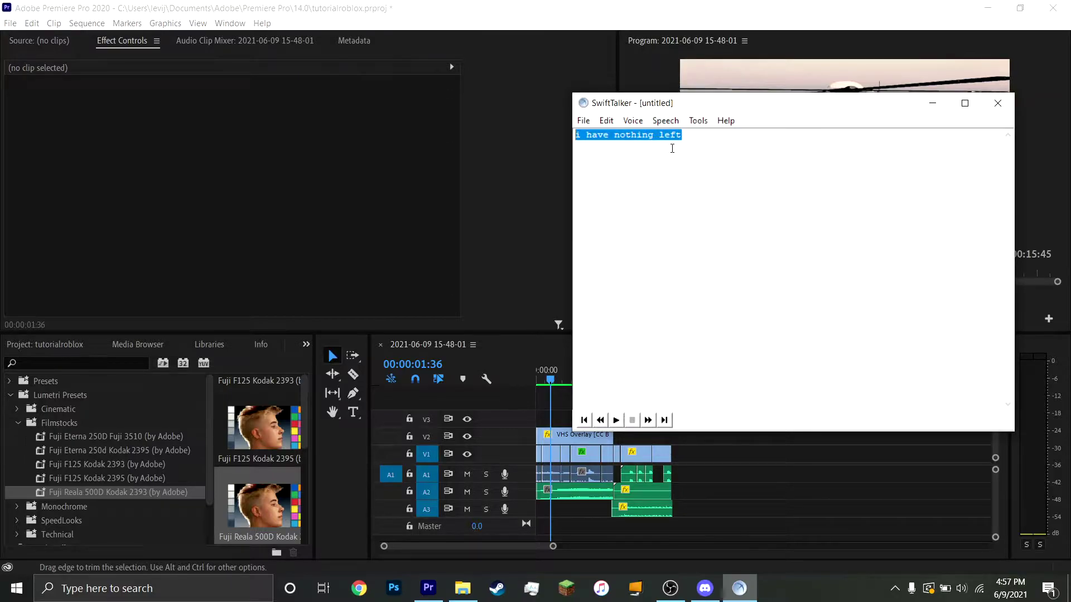
click(584, 121)
- Export the spoken line as the audio file nothingleft.wav
click(647, 203)
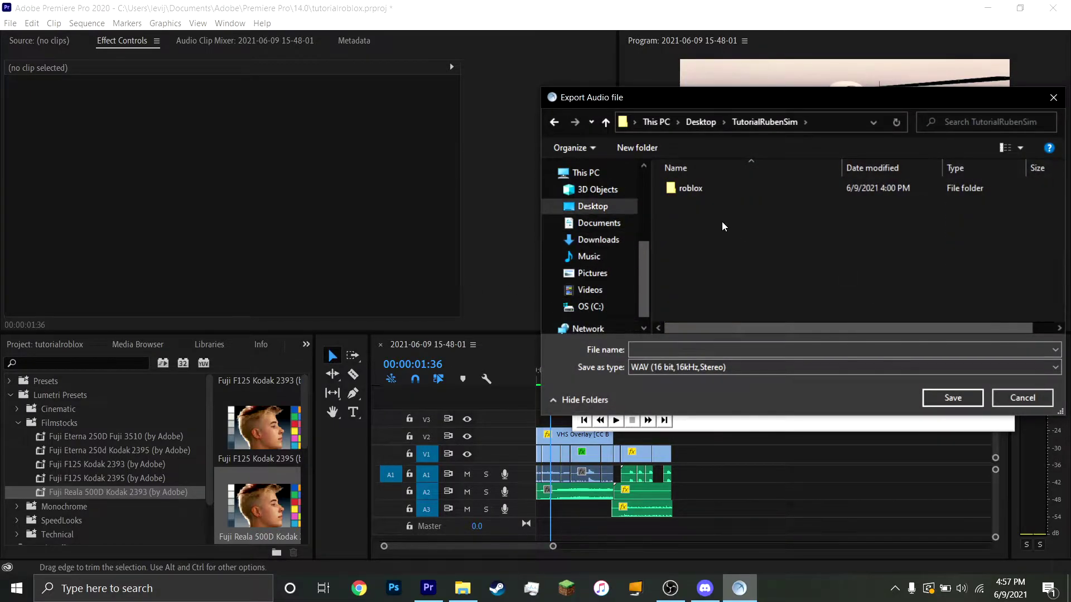
click(714, 345)
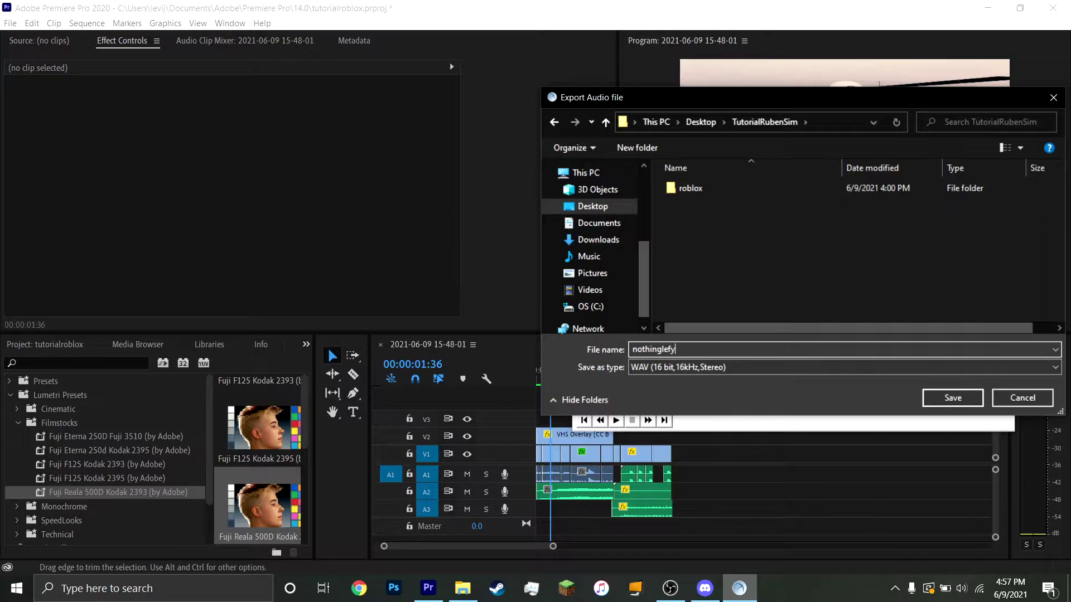
text(nothingleft)
key(Return)
- Drag nothingleft.wav from its folder onto the sequence's audio tracks and return to the start
click(462, 588)
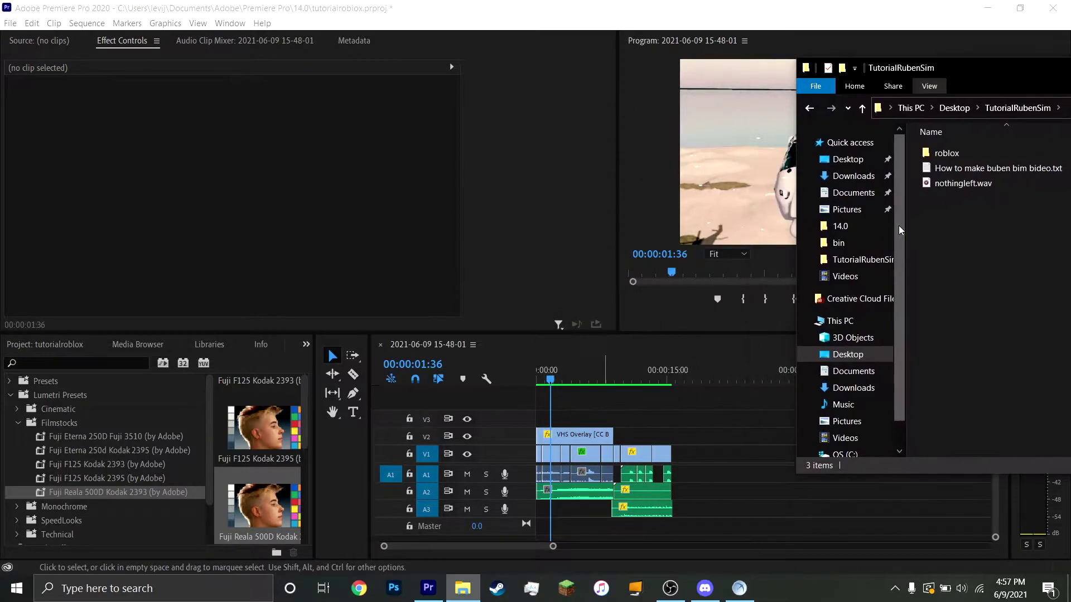
drag(959, 188, 549, 539)
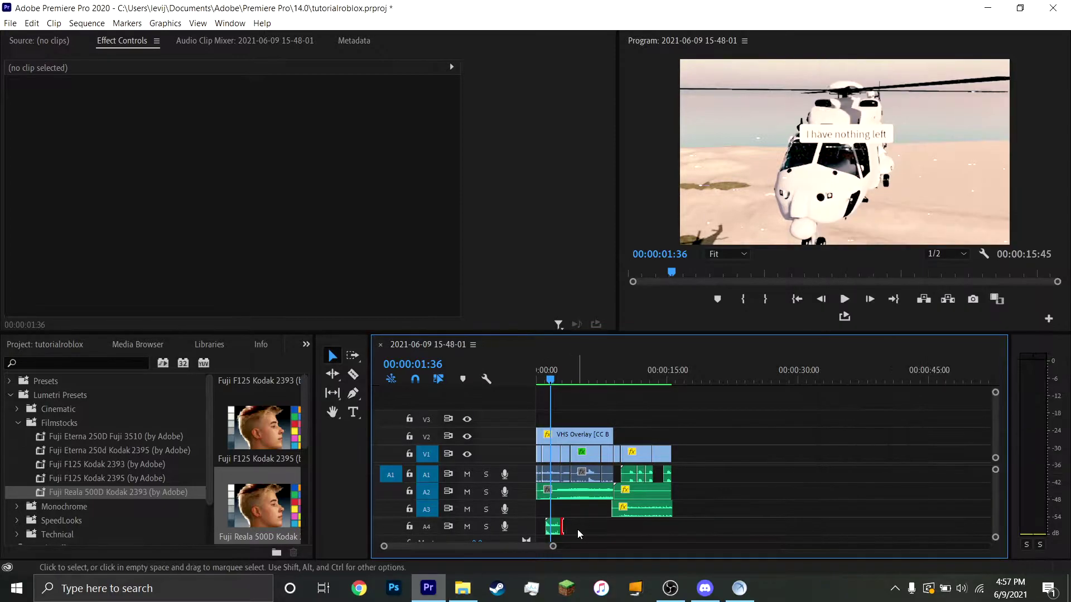
key(Home)
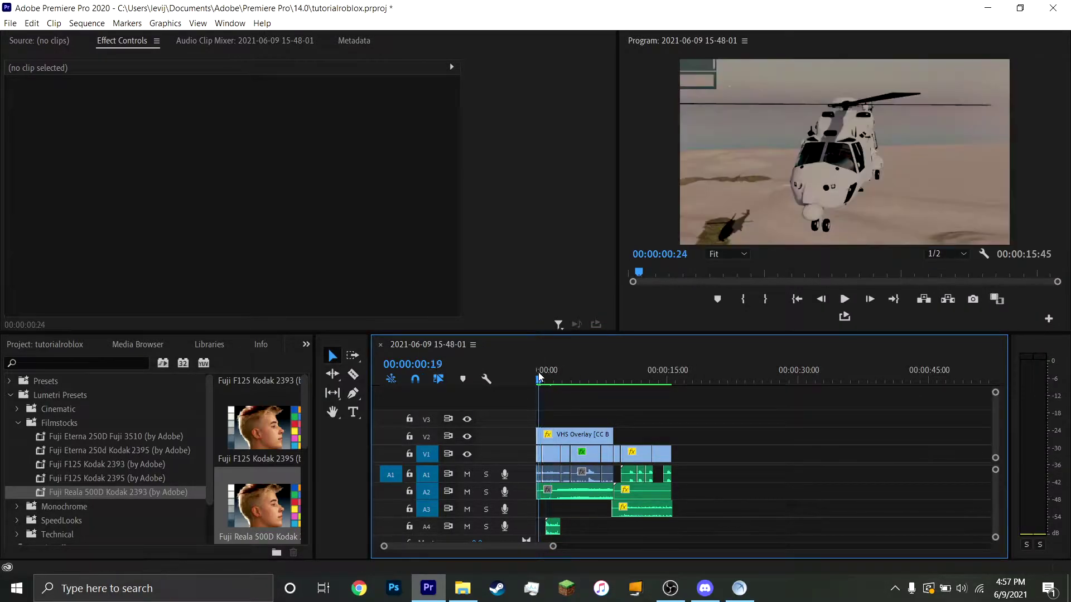
- Preview the voice line, move the nothingleft clip down to track A4, and replay from the start
click(845, 299)
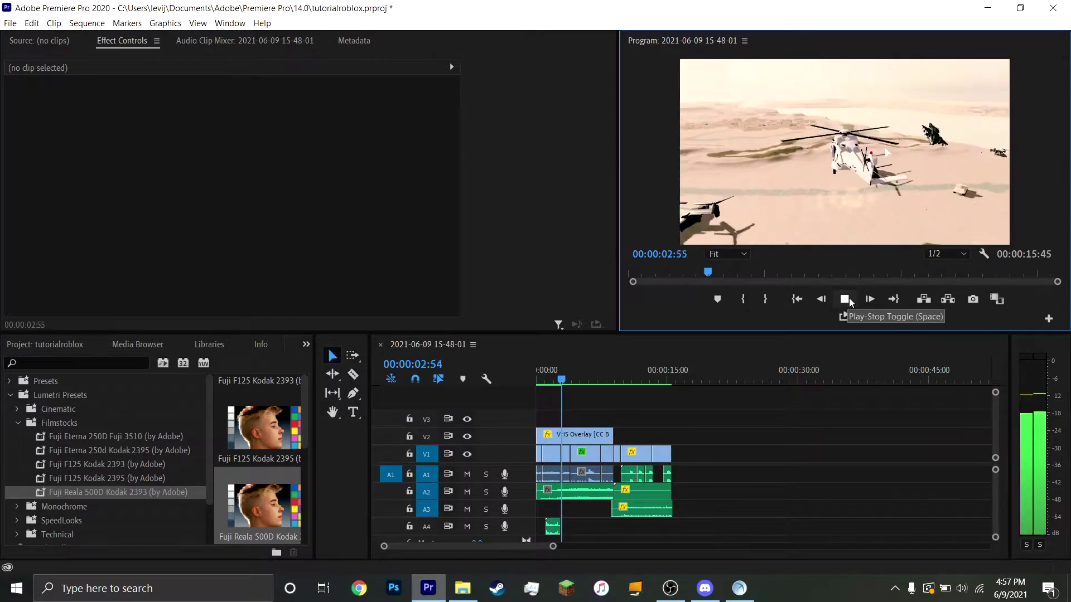
click(845, 299)
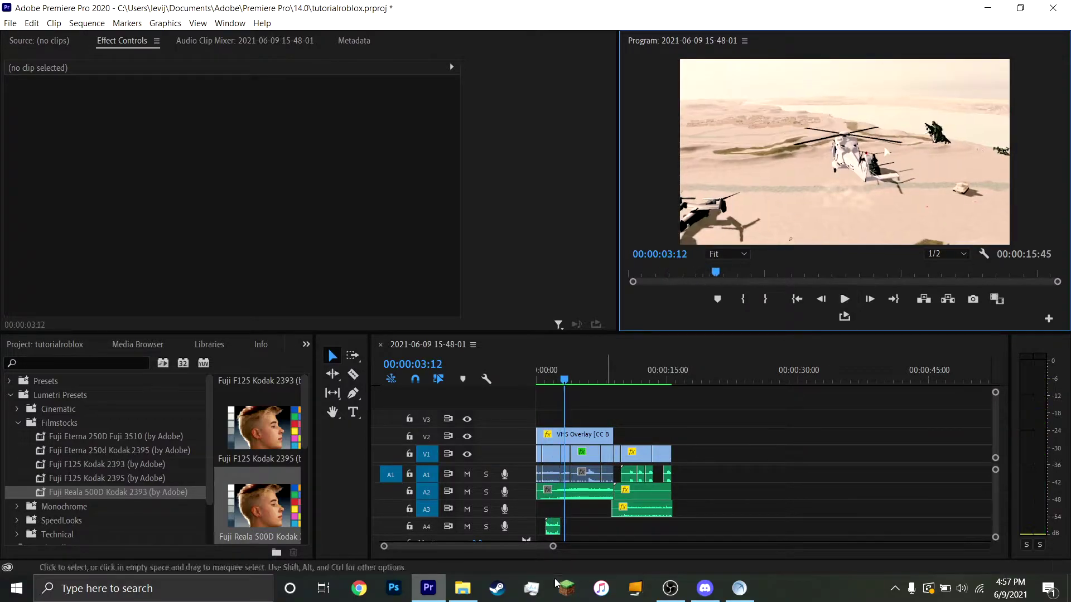
click(556, 511)
key(equal)
mouse_move(558, 514)
mouse_down()
mouse_move(569, 529)
mouse_move(559, 530)
mouse_up()
key(Home)
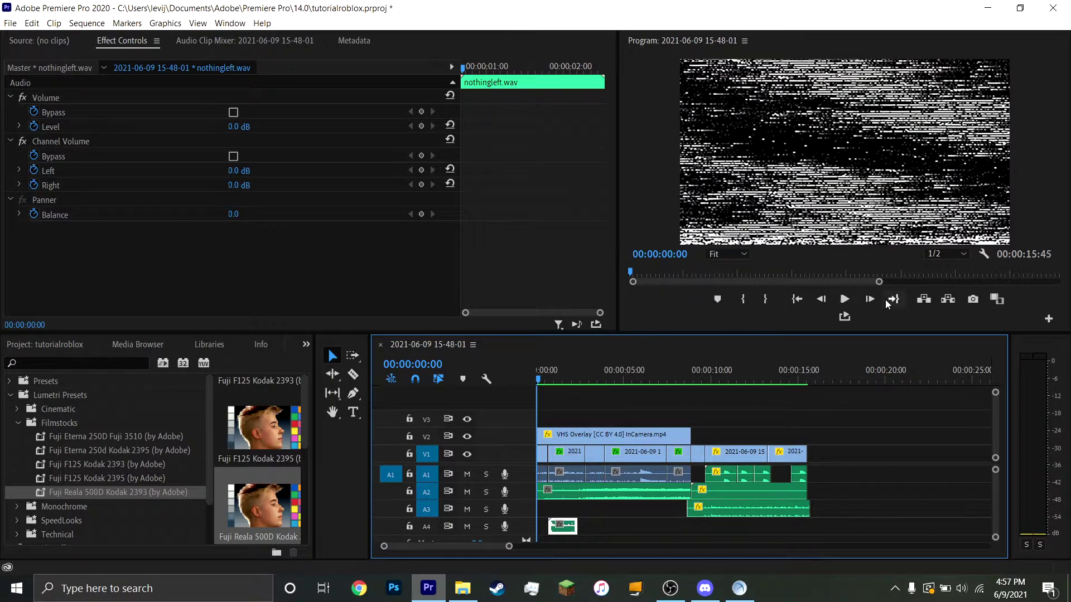
click(845, 299)
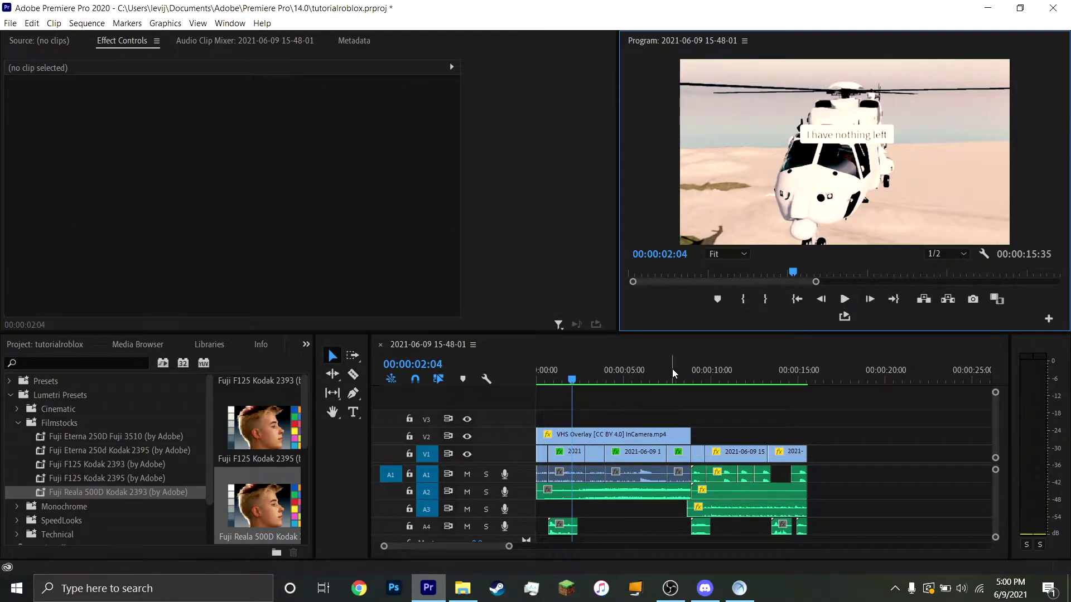
click(519, 377)
key(Home)
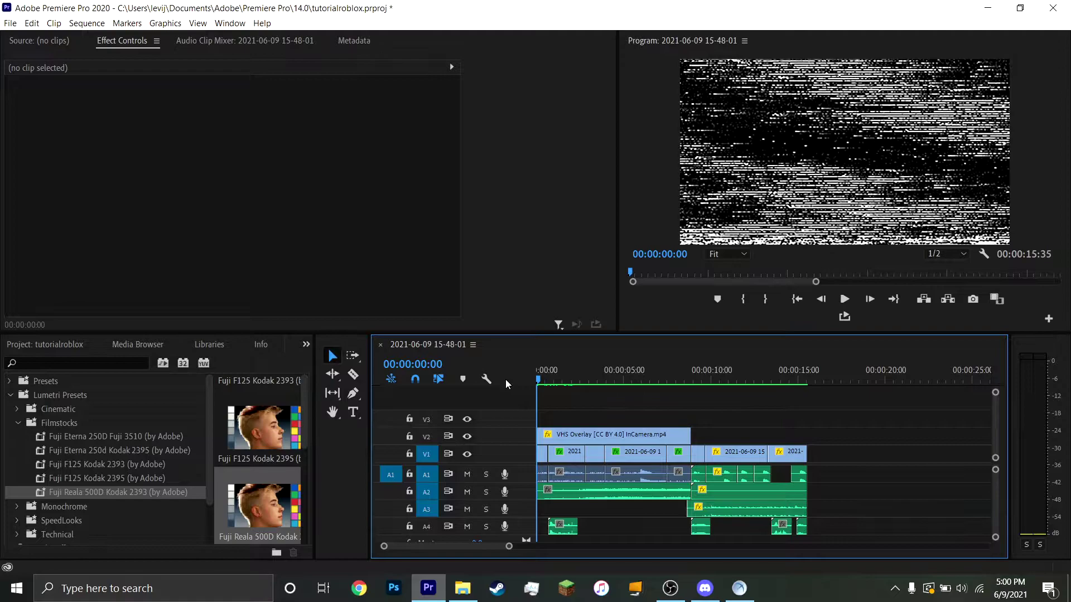
click(851, 301)
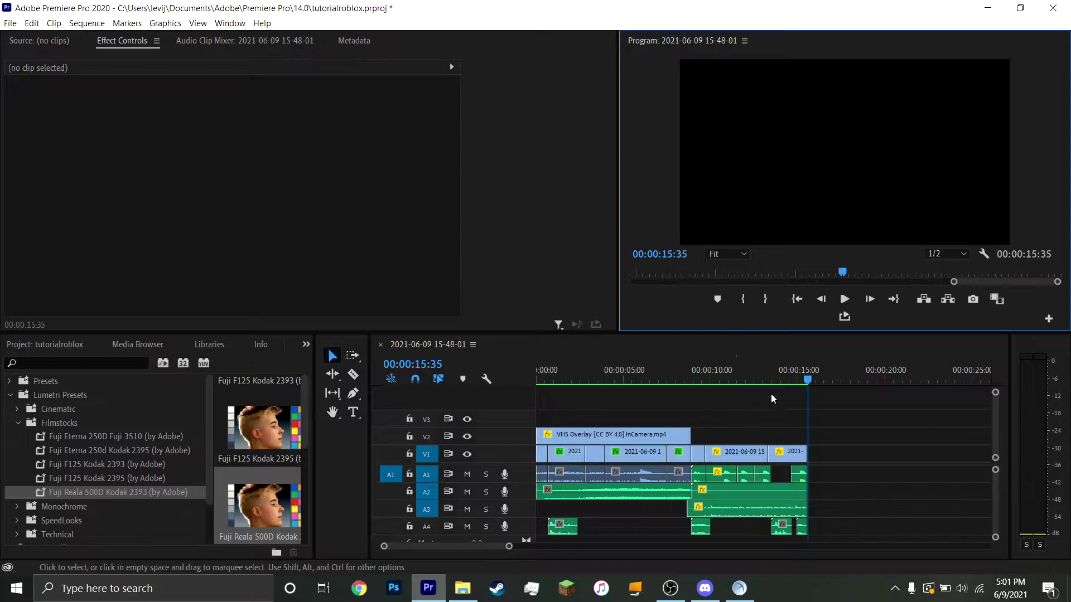
click(684, 383)
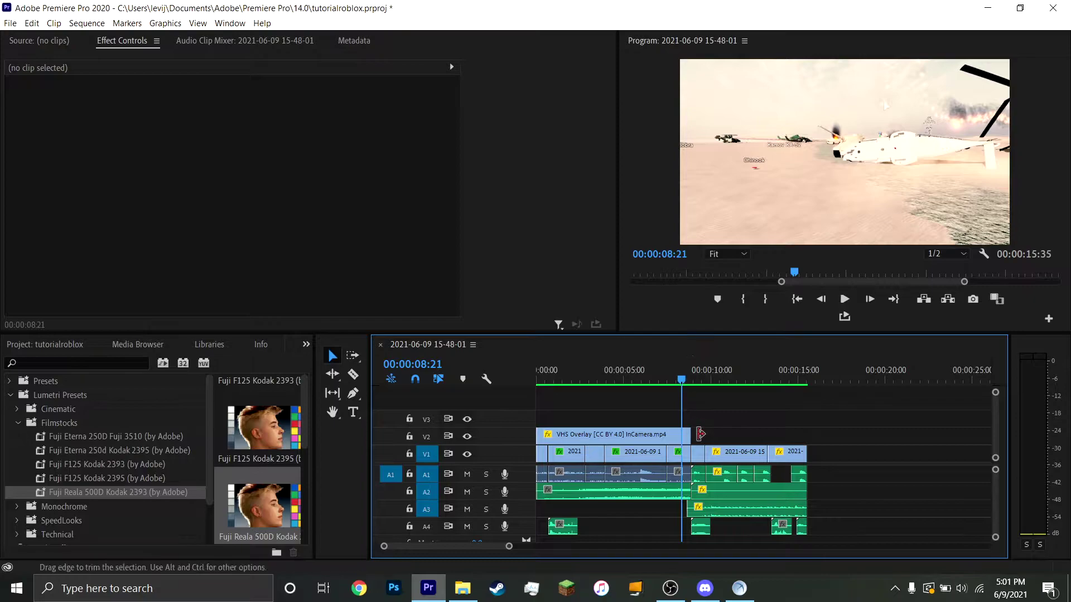
key(=)
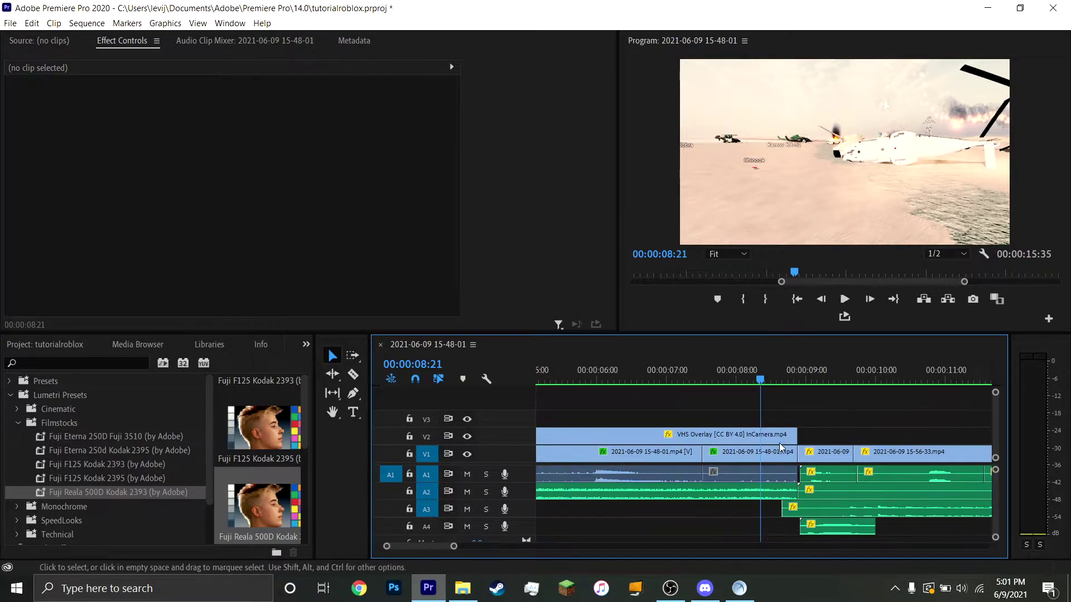
click(784, 453)
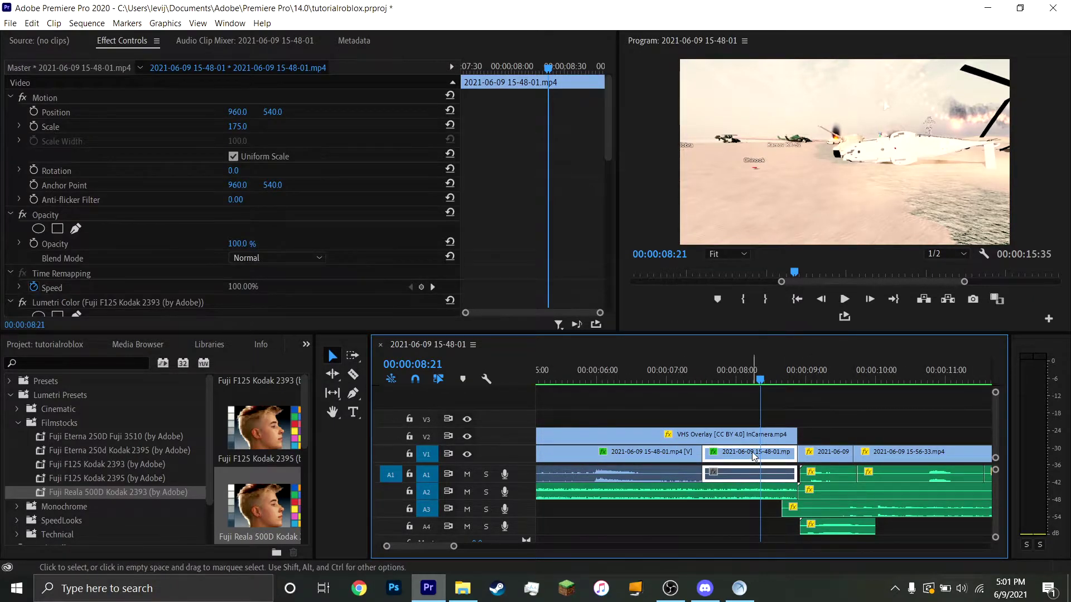
right_click(753, 453)
click(785, 215)
click(842, 400)
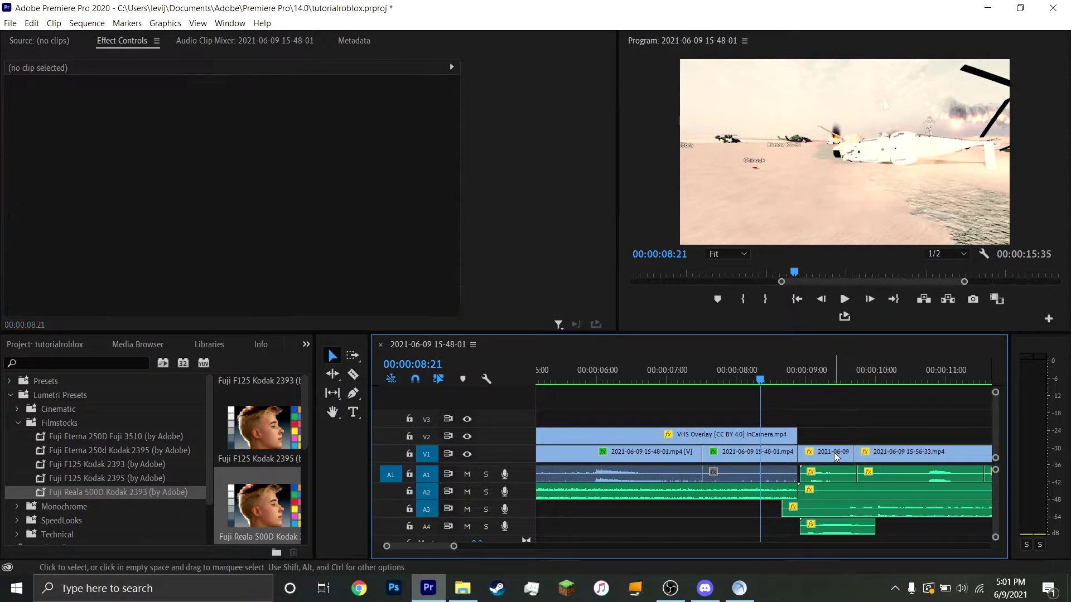
click(835, 453)
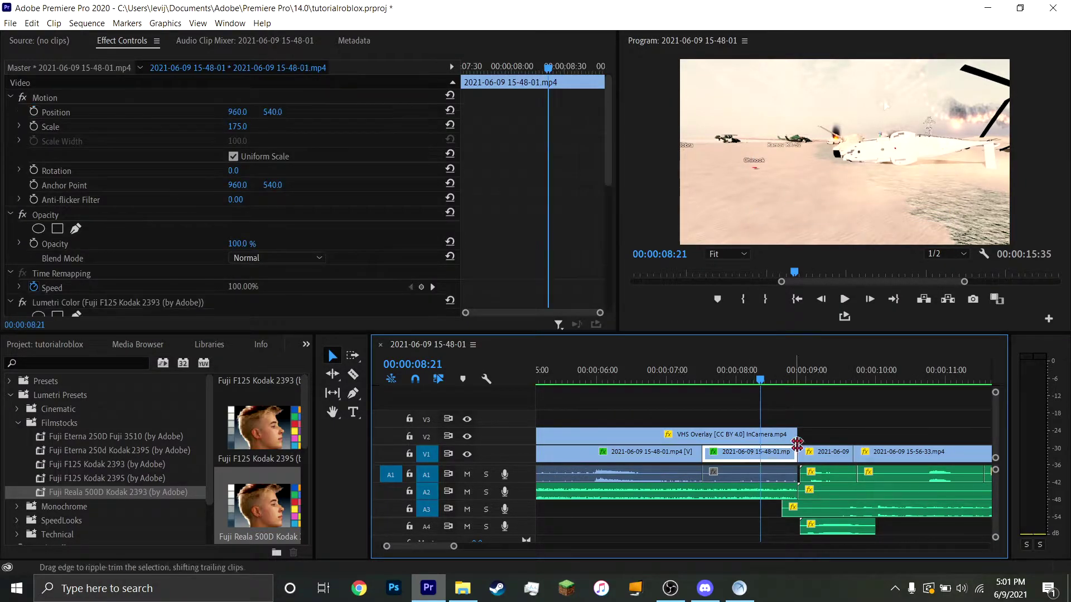
drag(831, 435, 697, 453)
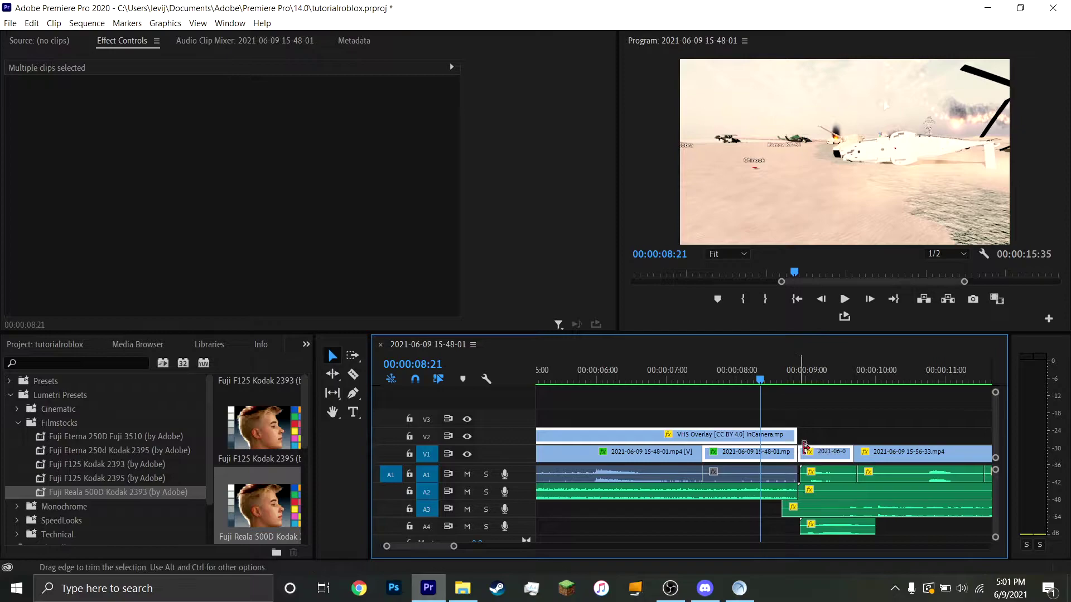
click(745, 403)
- Razor the VHS Overlay at the edit point and select the overlay piece with both transition clips
key(c)
click(702, 435)
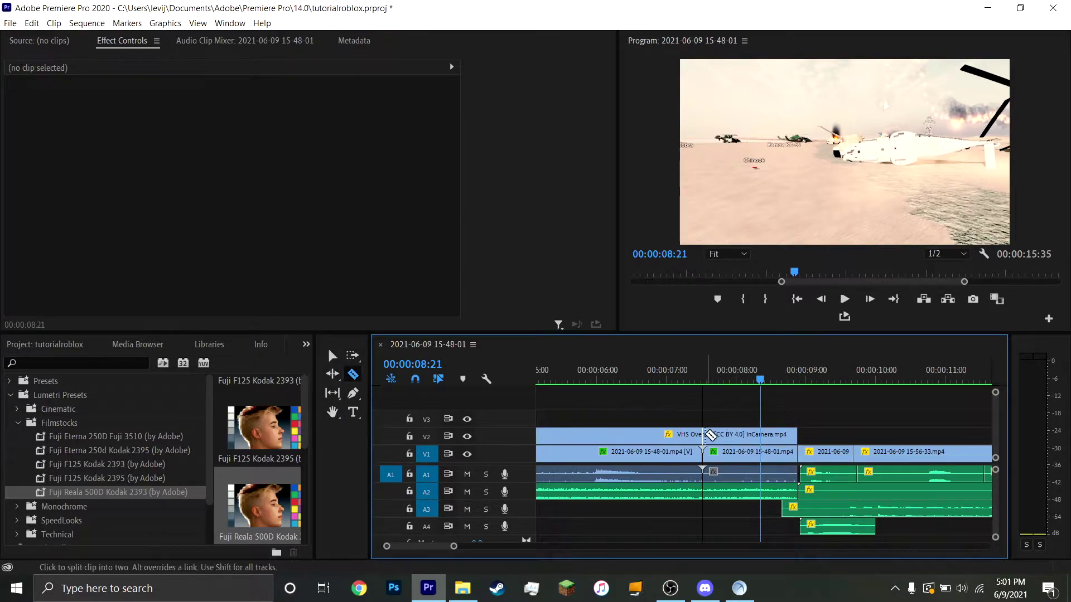
key(v)
drag(753, 404, 837, 457)
right_click(837, 457)
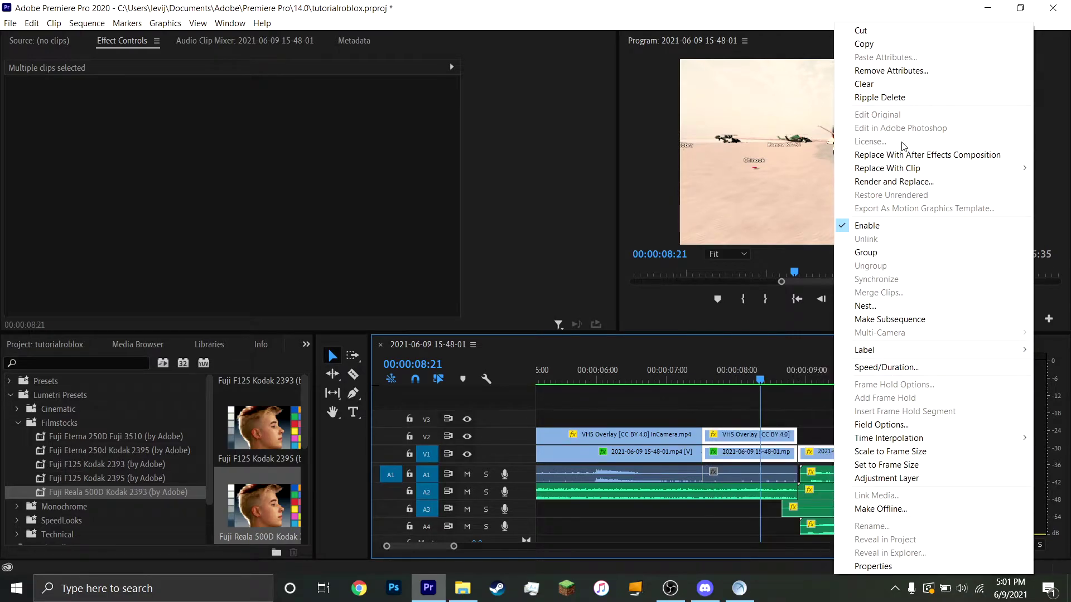
click(712, 310)
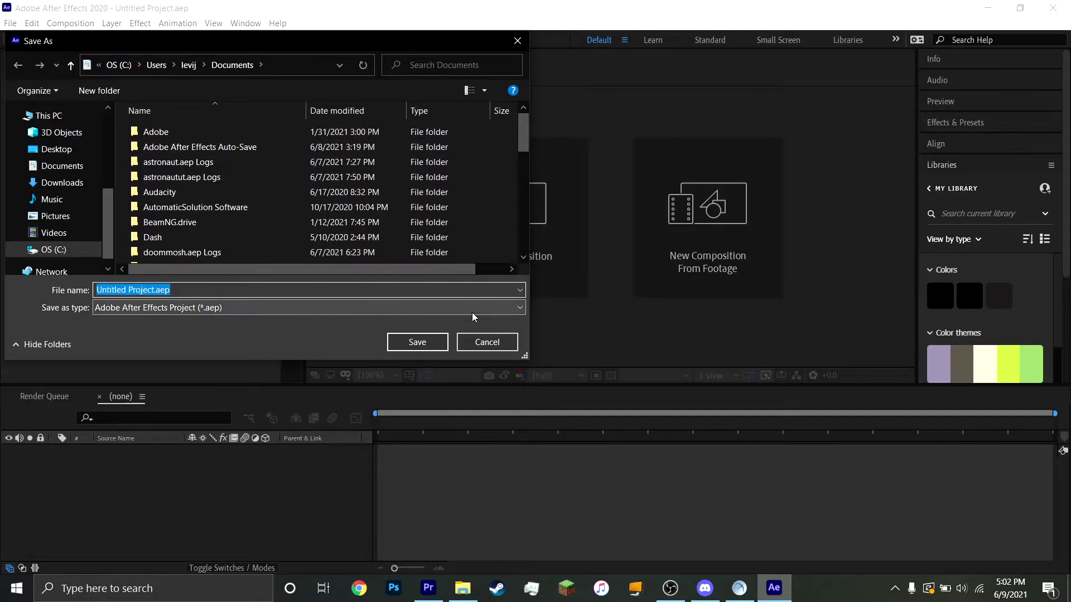
- Clear the default project file name in the Save As dialog
key(BackSpace)
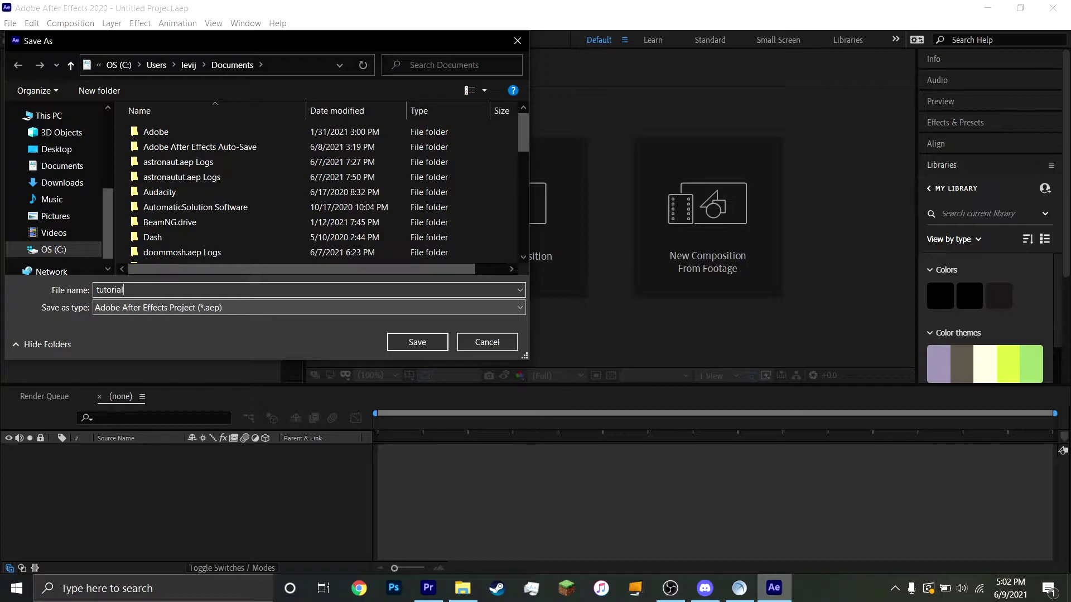
- Name the project tutorialbubens and cancel the look/LUT file prompt
text(tutorialbubensim)
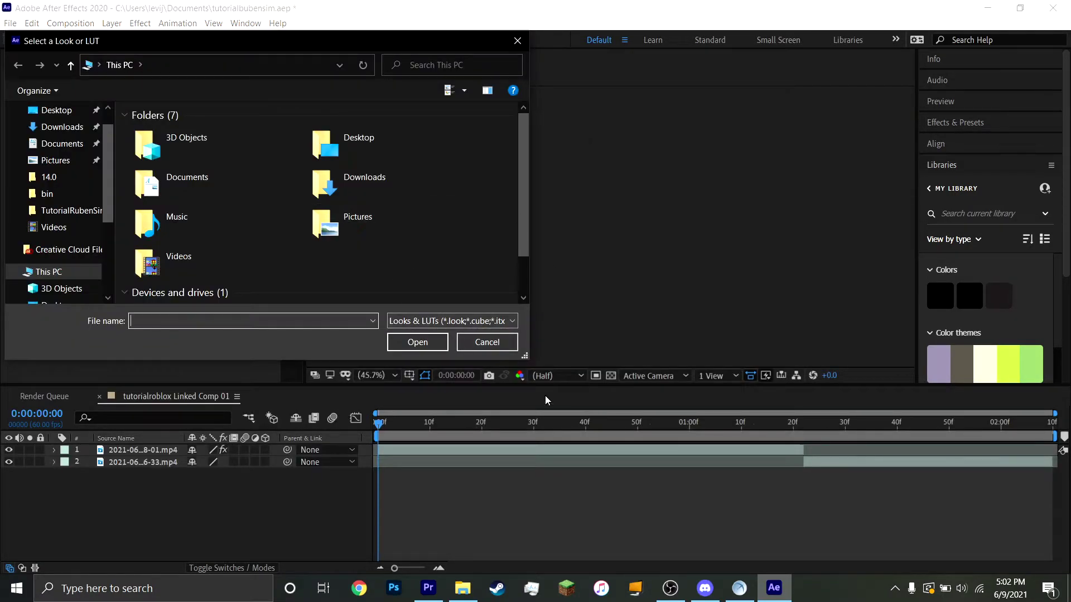
click(488, 343)
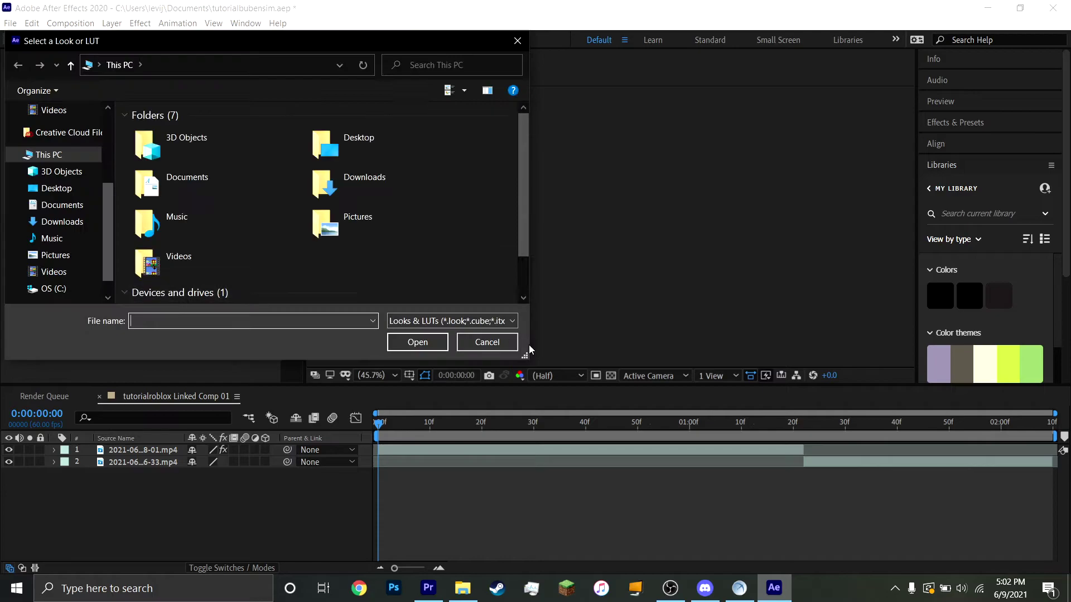
click(491, 341)
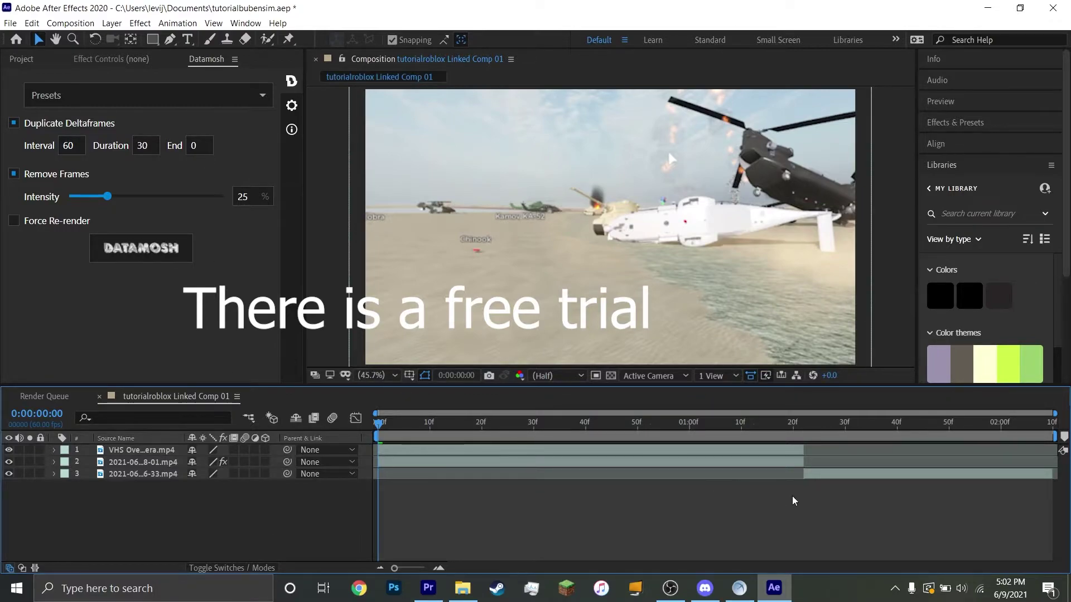
- Render a datamosh of the comp using the One Hitter preset
click(90, 100)
scroll(100, 186, down, 1)
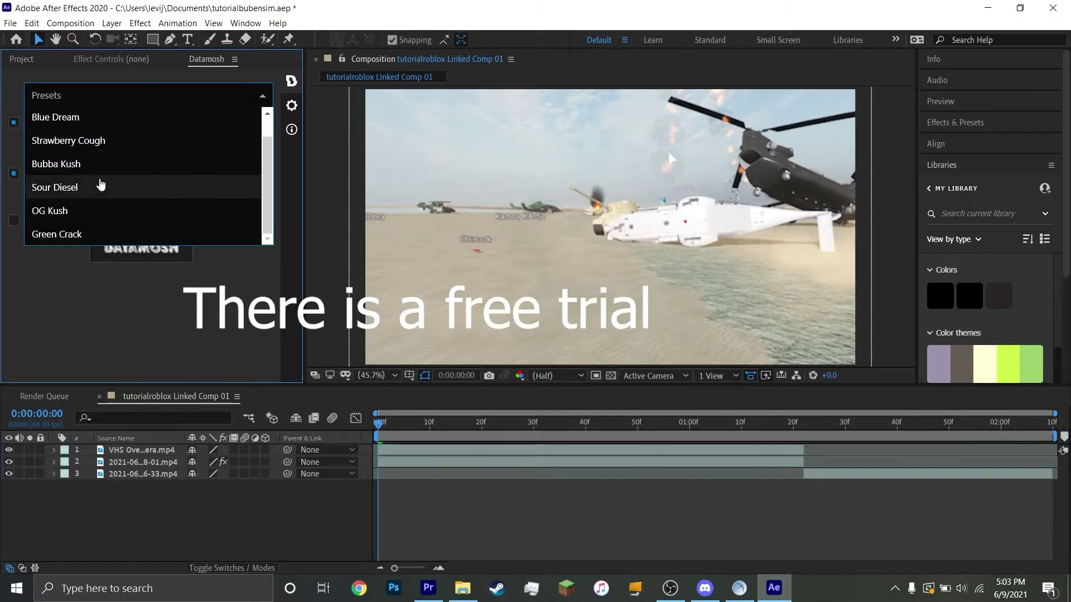
scroll(113, 208, up, 1)
click(112, 109)
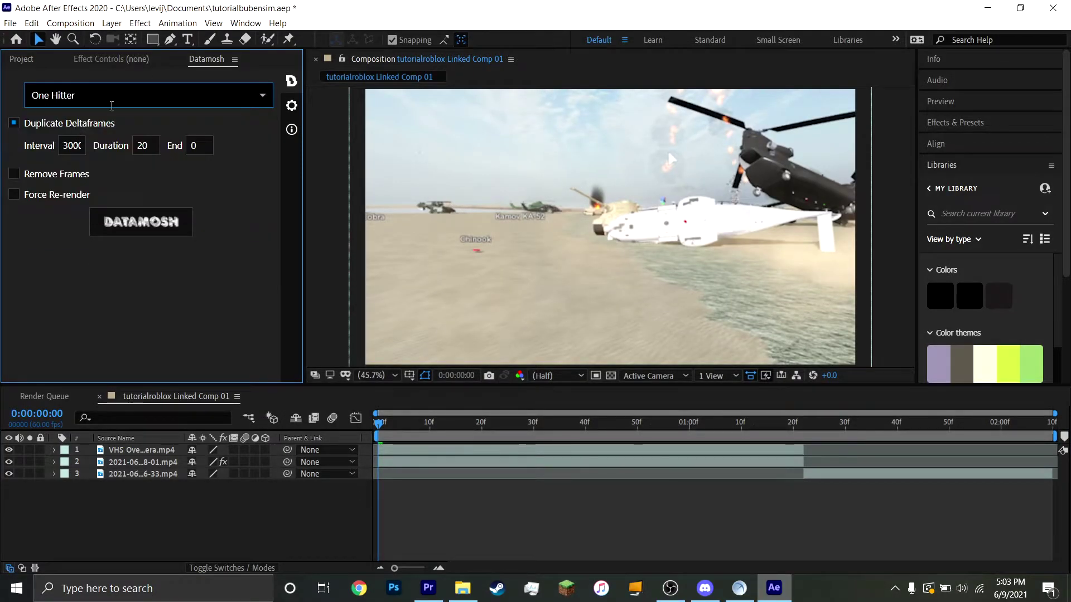
click(128, 215)
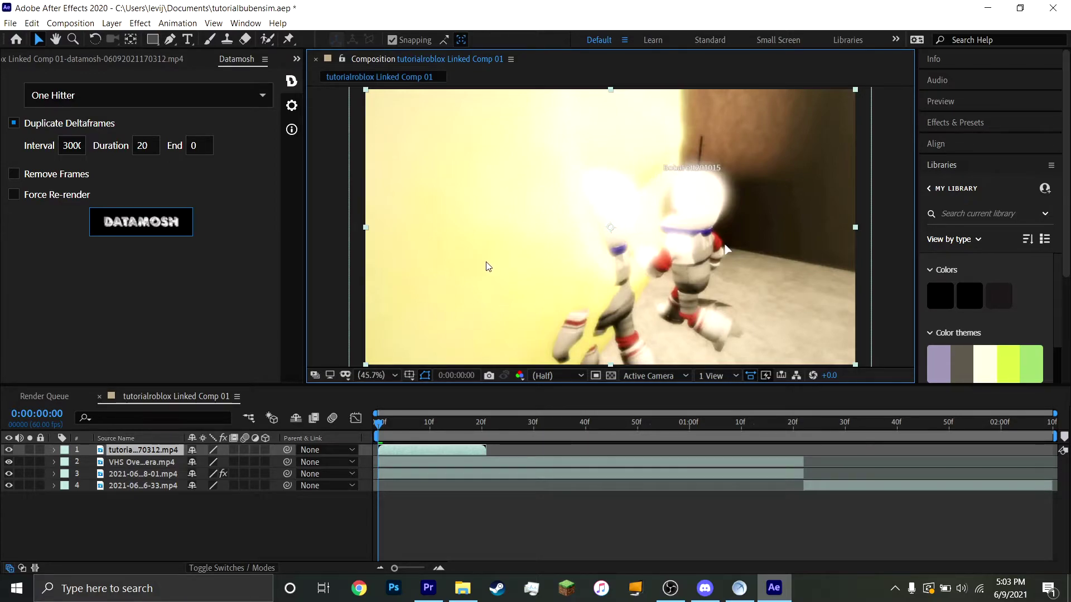
- Delete the first mosh layer and re-render the OG Kush datamosh with Force Re-render on
key(Delete)
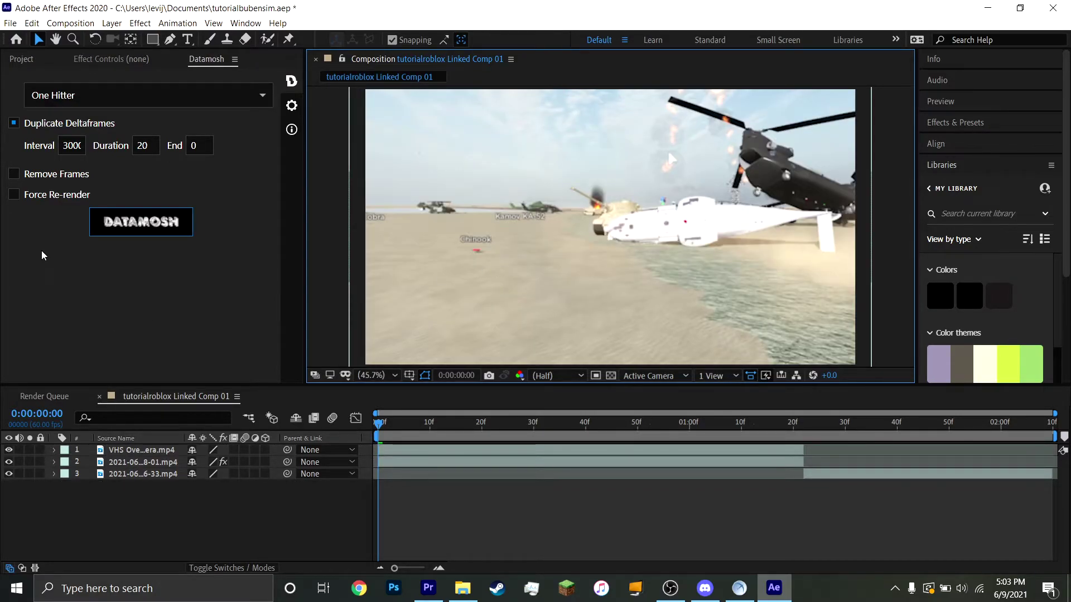
click(45, 195)
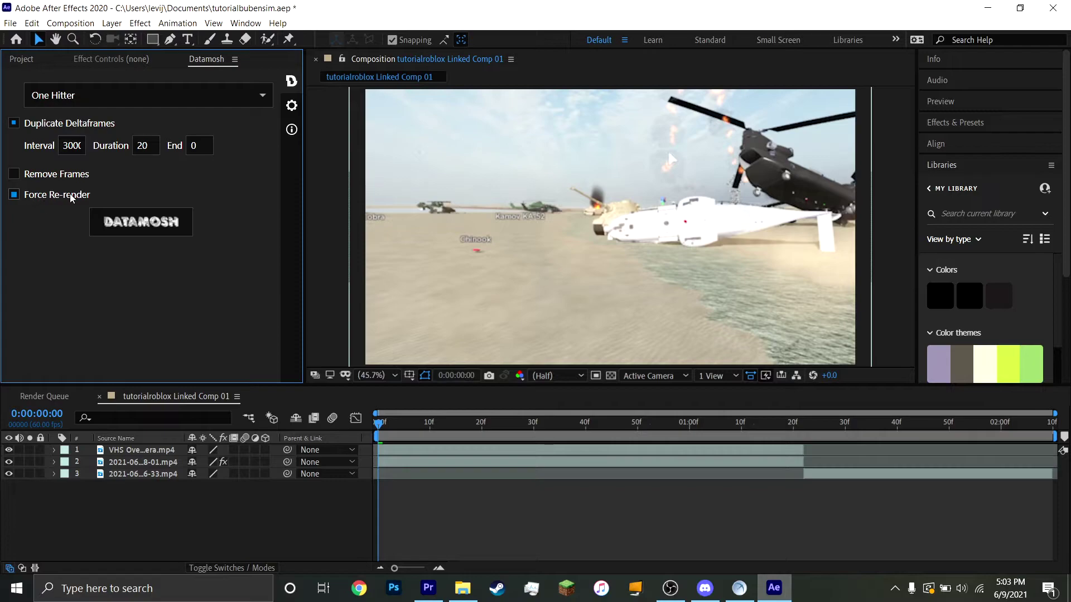
click(120, 222)
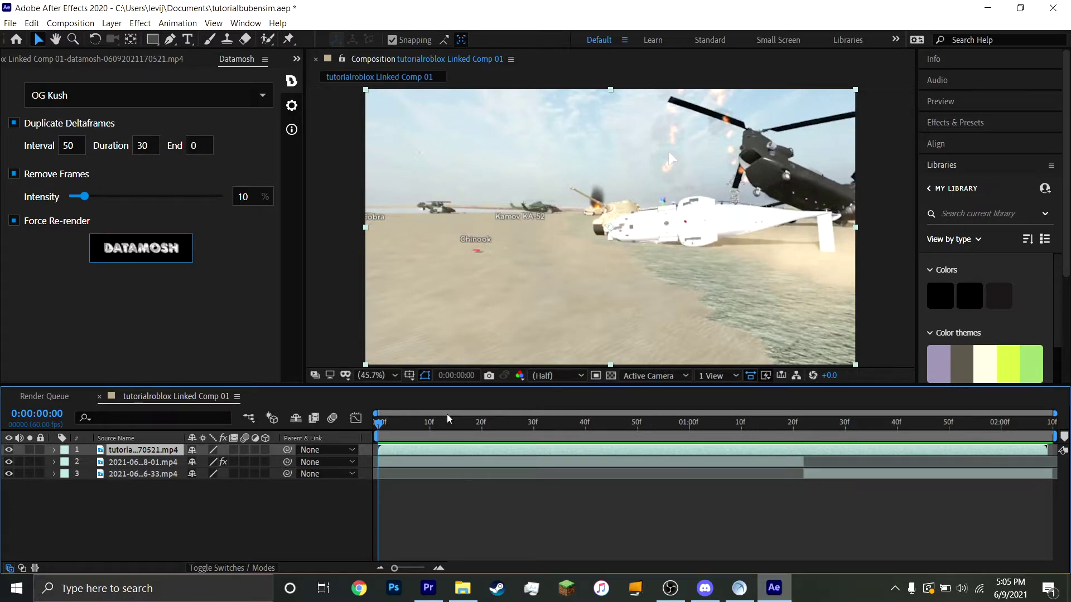
- Preview the datamoshed comp and save the project as tutorialbubensim.aep
key(space)
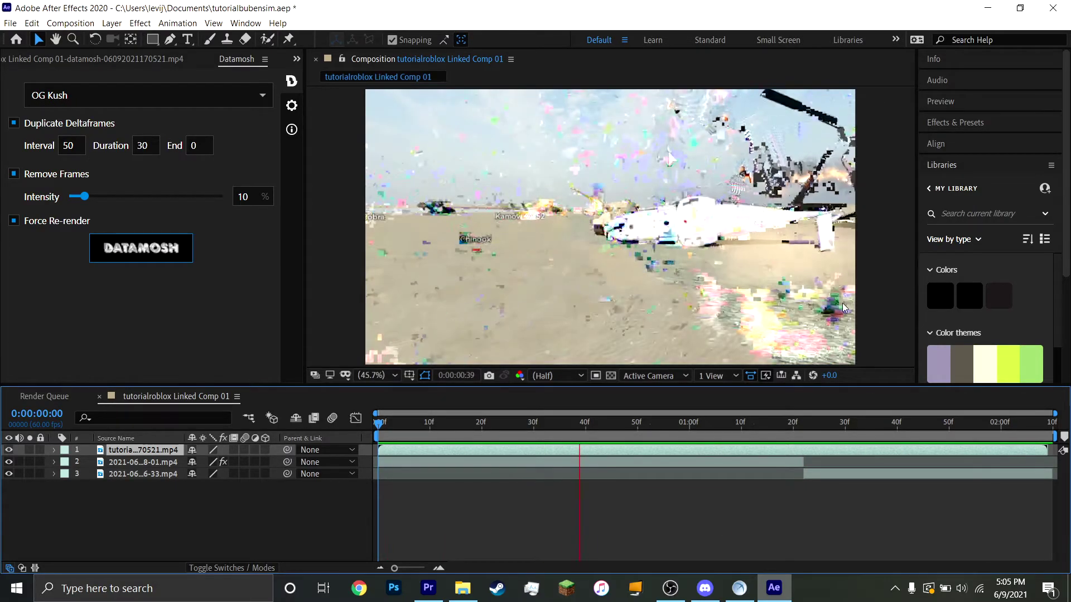
click(629, 207)
click(10, 23)
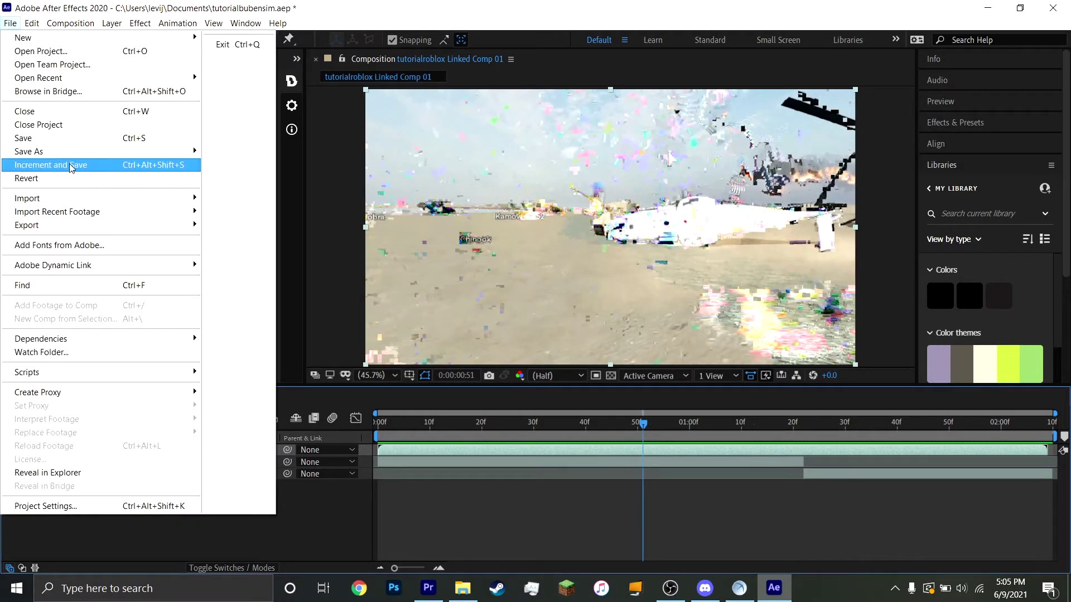
click(72, 139)
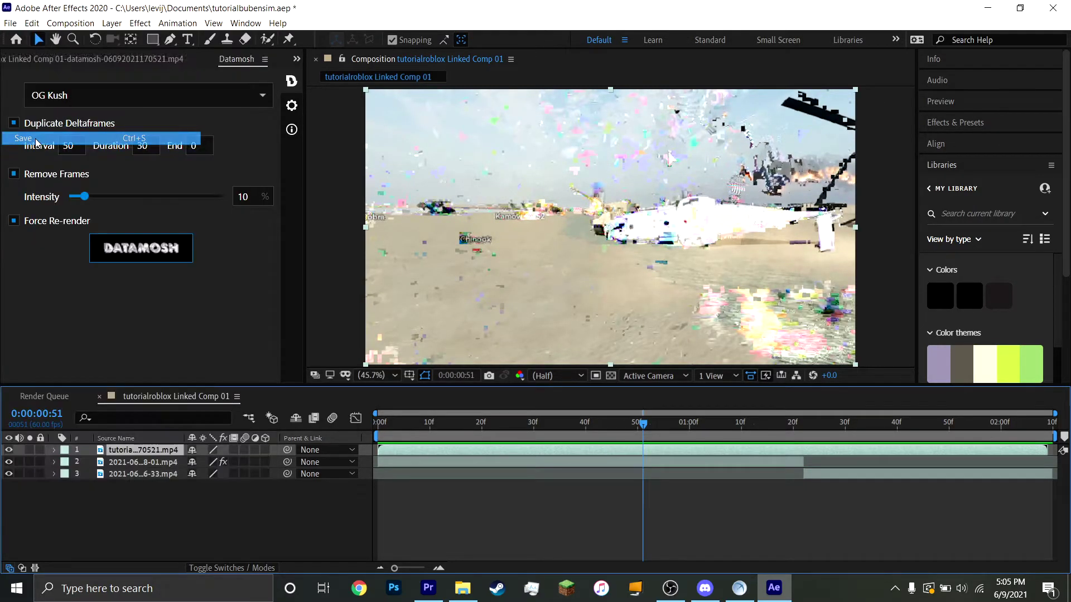
- In Premiere, select the linked datamosh comp clip on V2 and play back through the 8-second cut
click(429, 588)
click(767, 456)
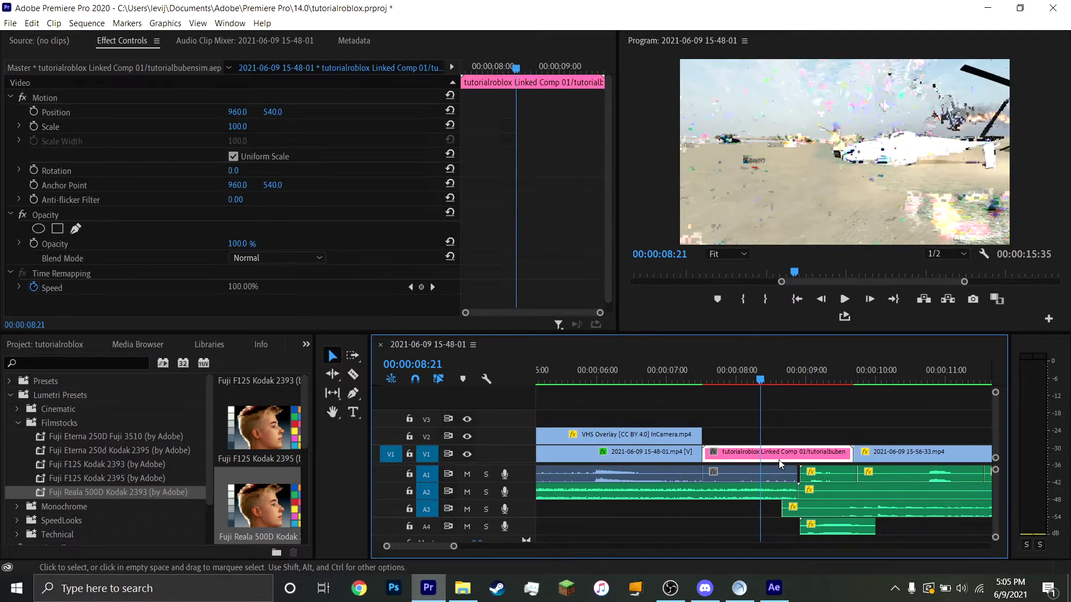
key(j)
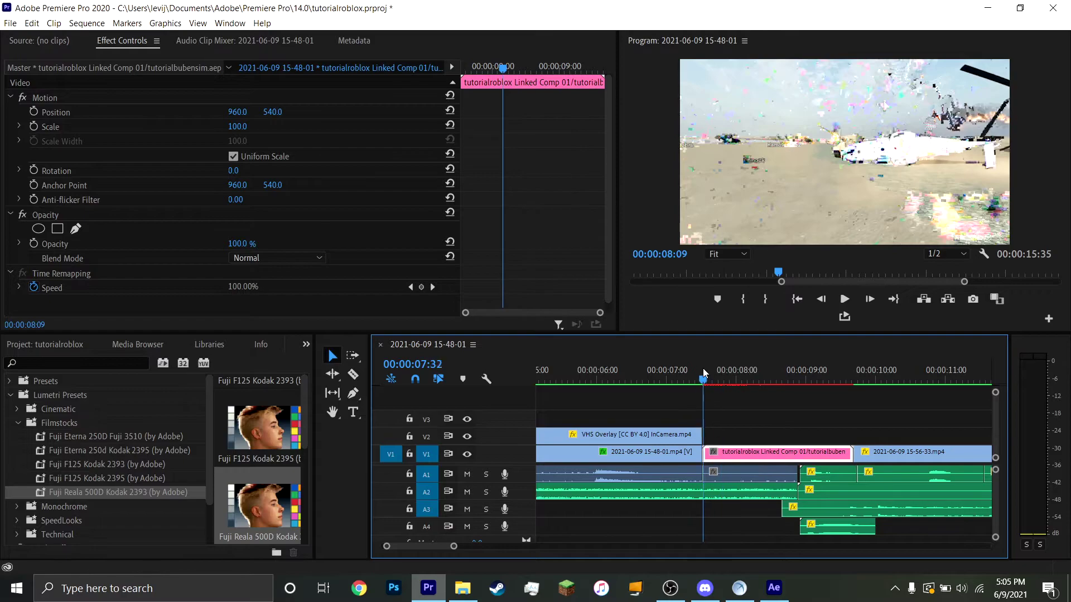
click(845, 299)
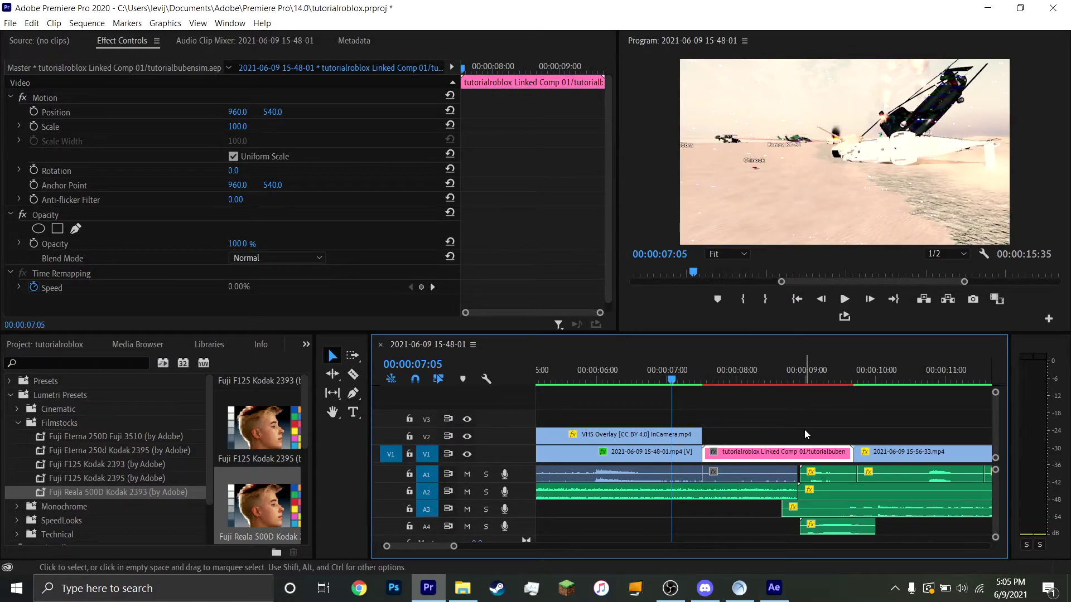
right_click(772, 456)
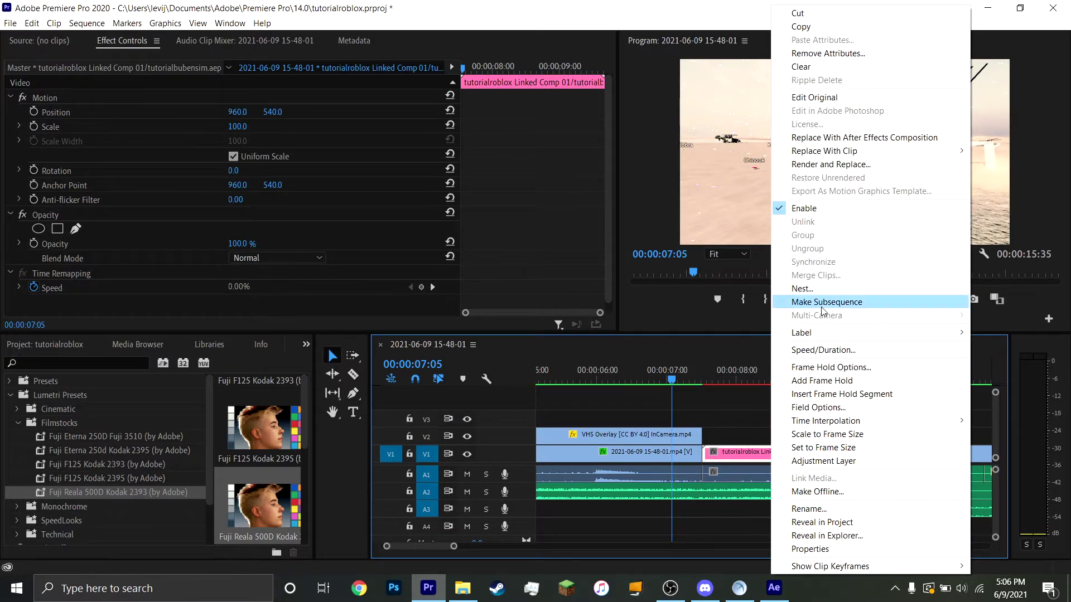
click(736, 424)
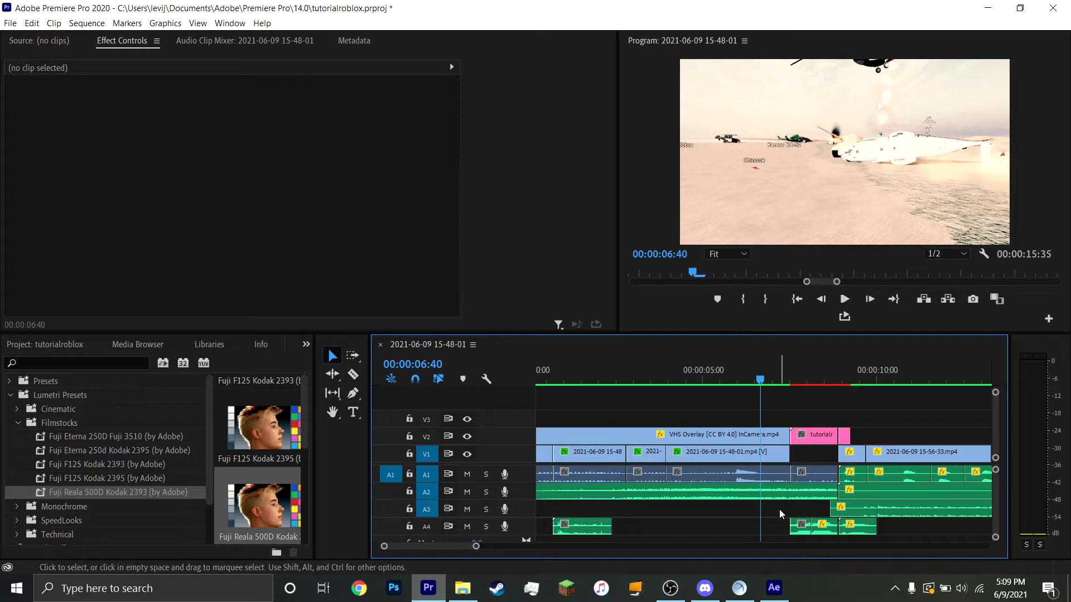
drag(780, 510, 818, 532)
key(space)
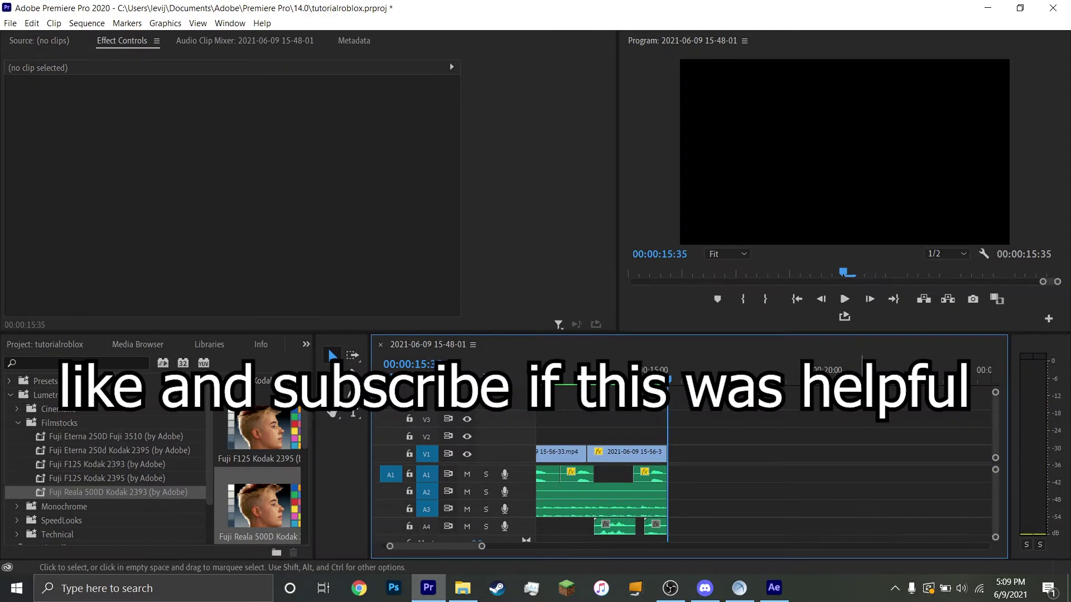
key(minus)
key(minus)
key(minus)
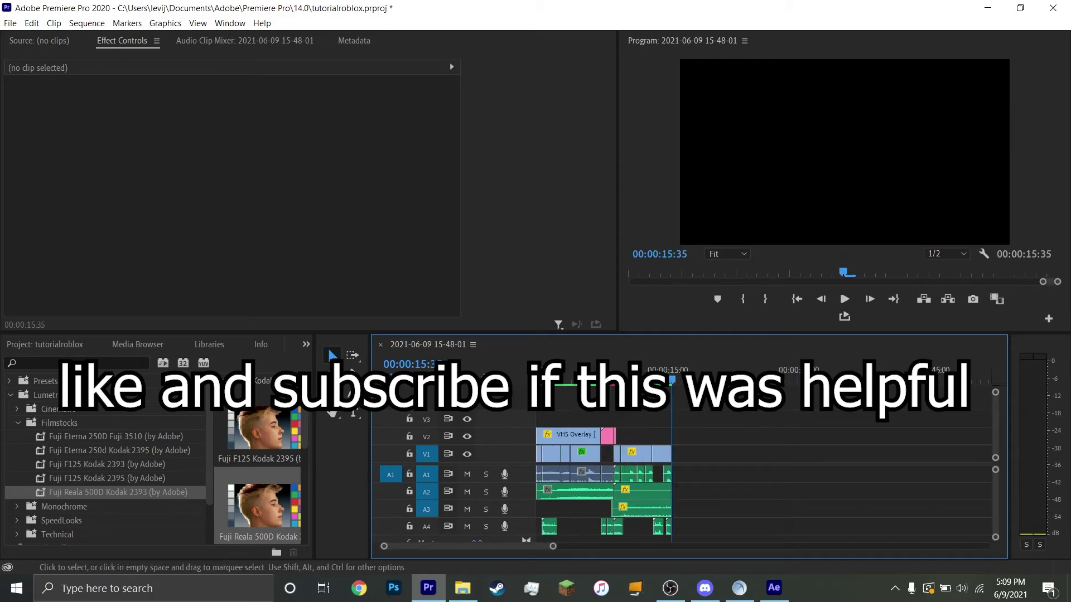
key(equal)
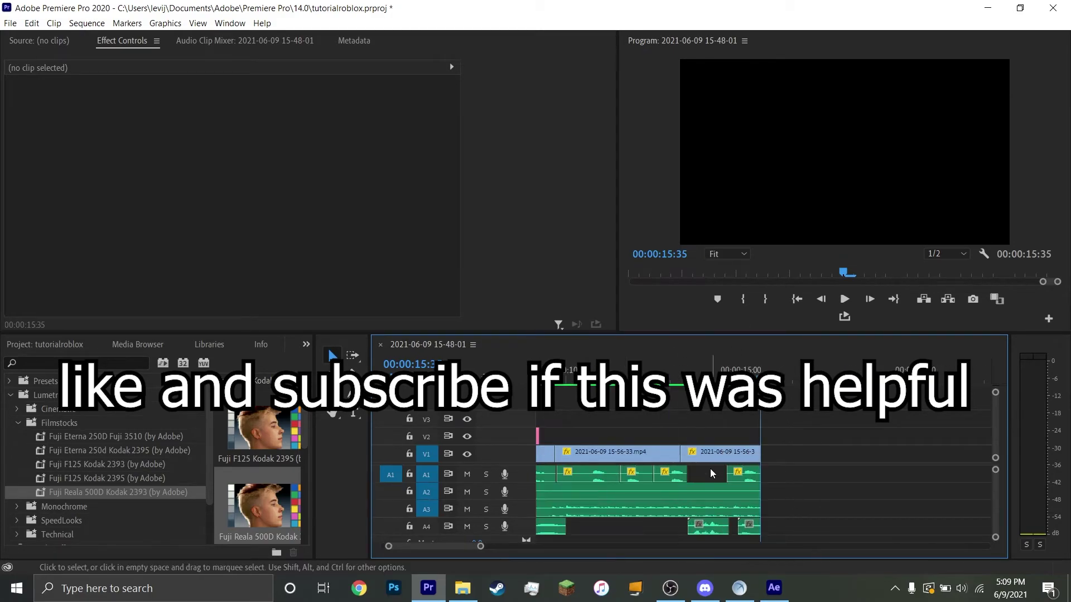
key(minus)
key(equal)
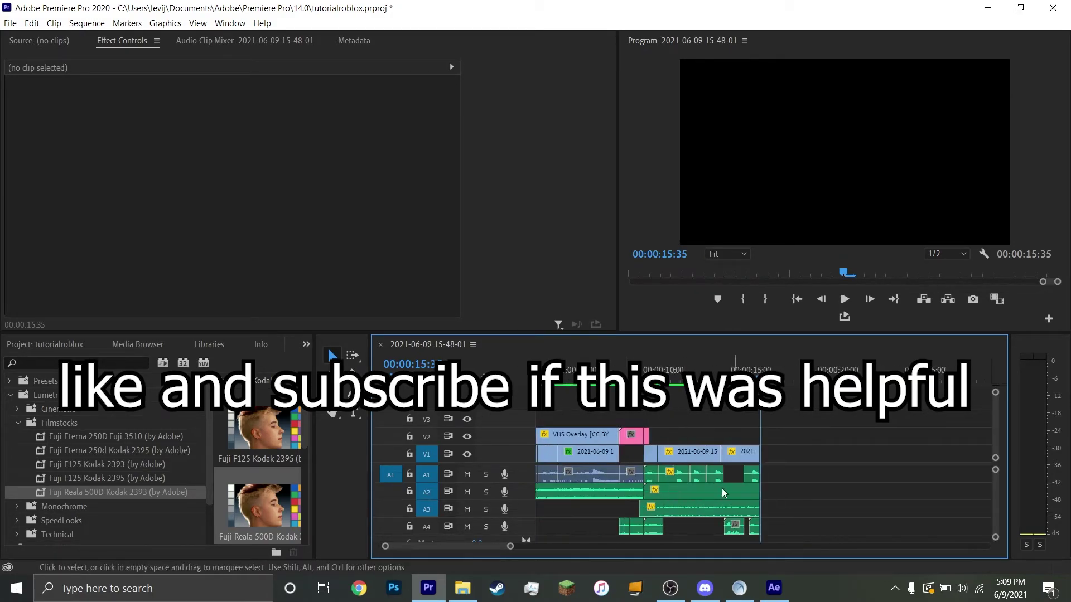
key(minus)
key(minus)
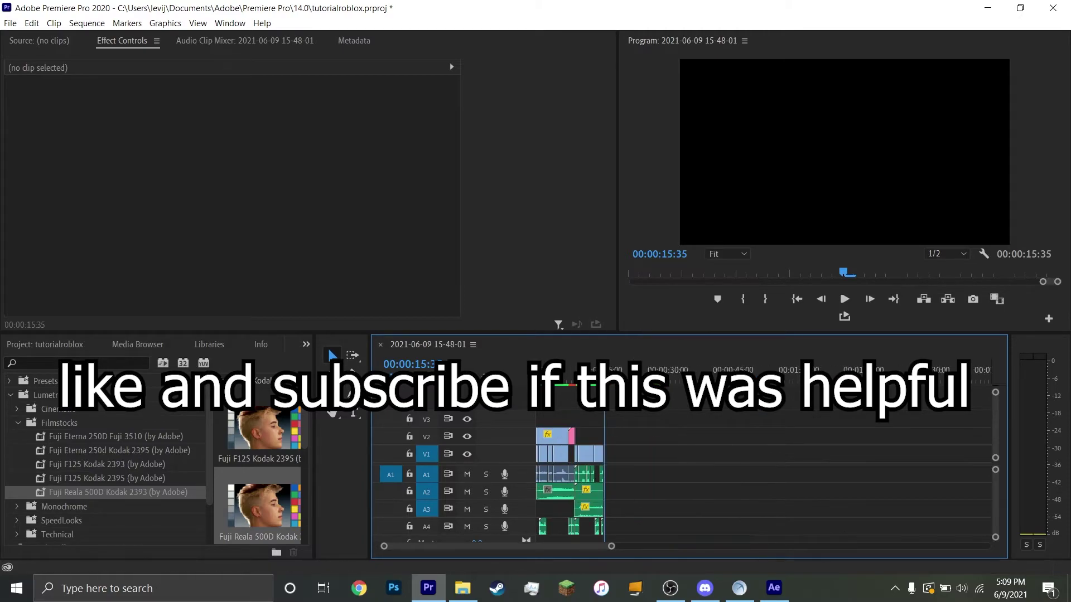
key(equal)
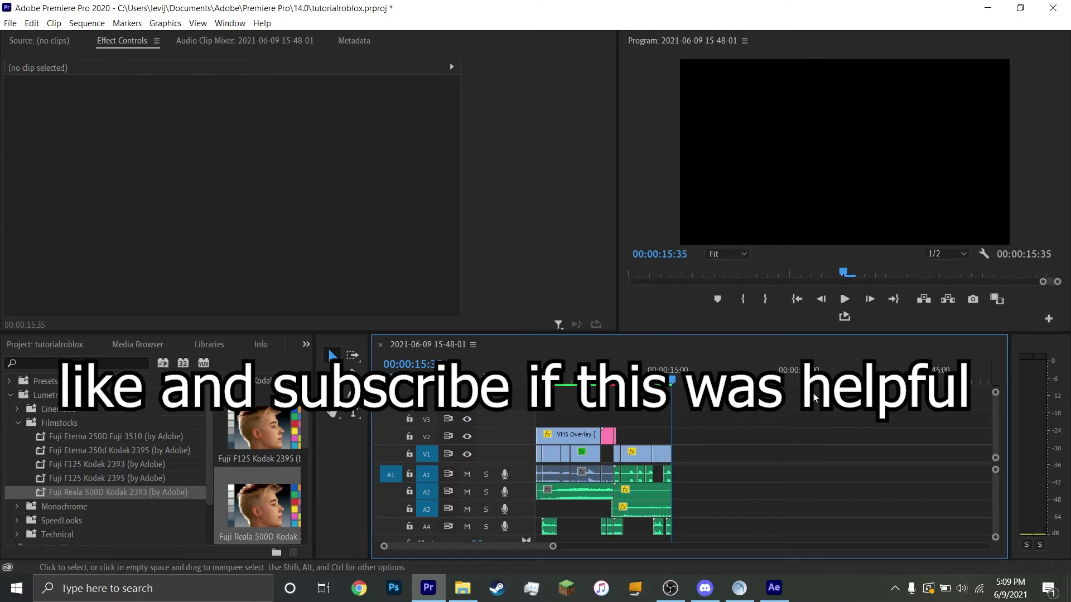
- Play the finished helicopter edit from the sequence's opening VHS static frame
click(673, 379)
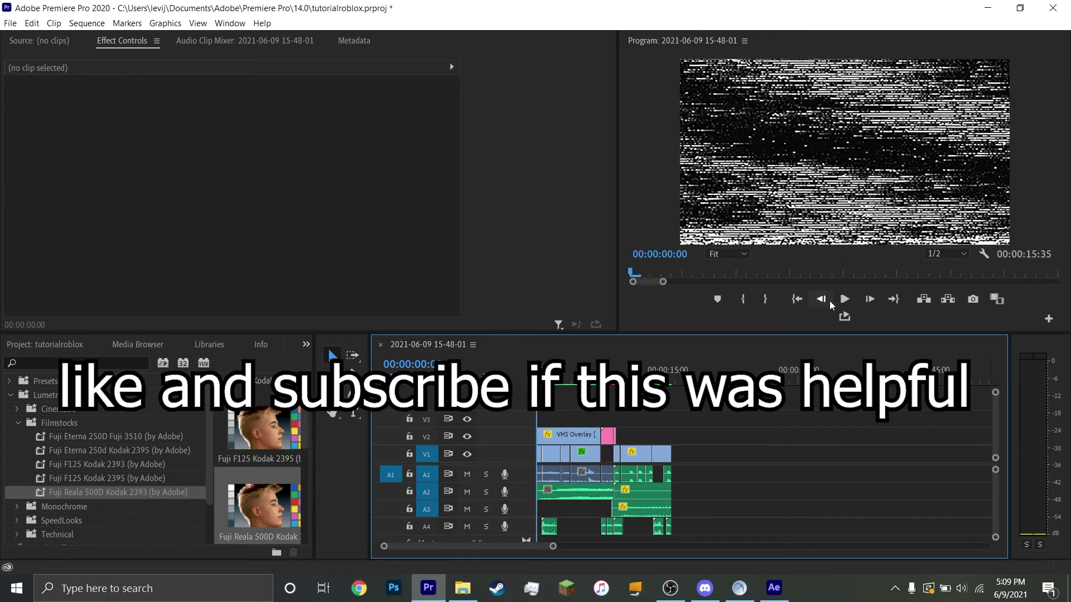